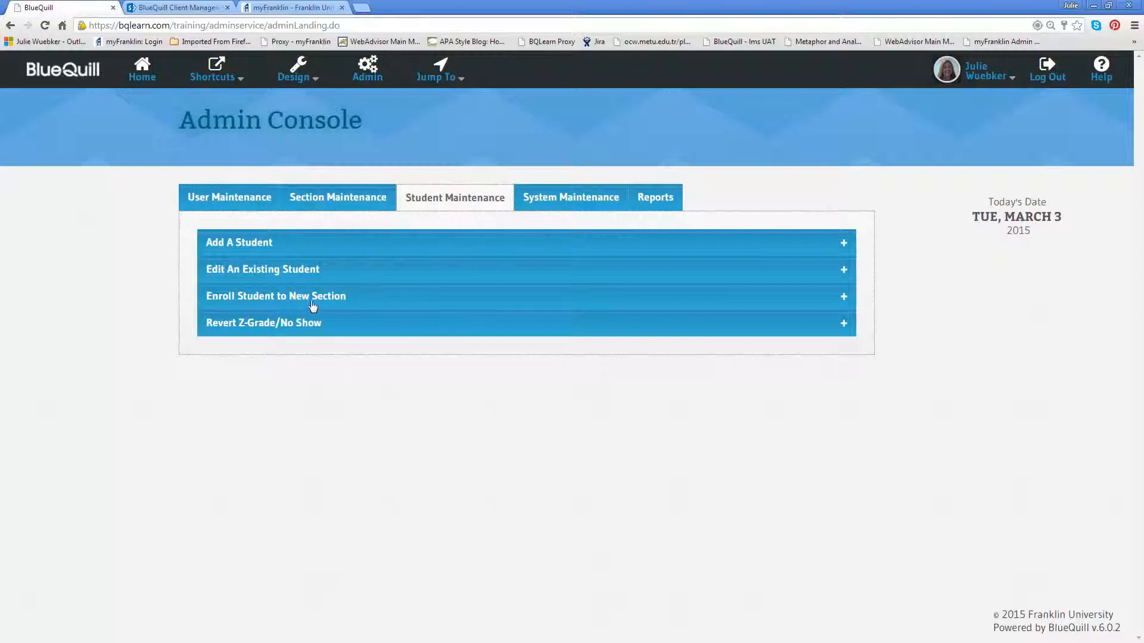
Expand Enroll Student to New Section and scroll down to the Enroll Multiple Students CSV upload box
{"action": "left_click", "coordinate": [398, 306]}
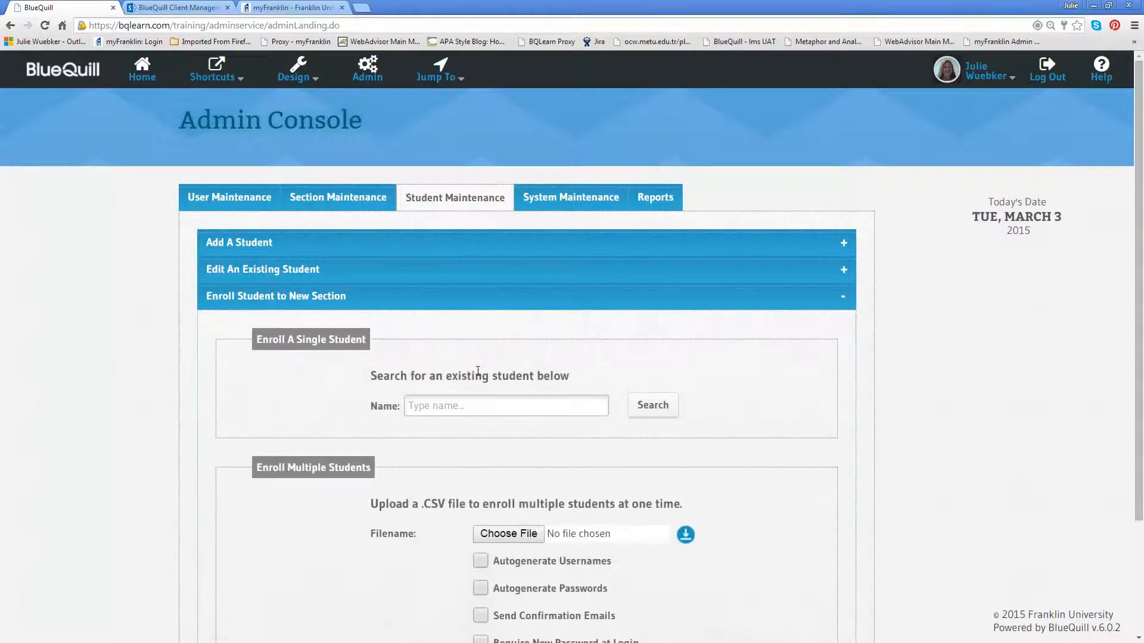
{"action": "scroll", "coordinate": [480, 375], "scroll_direction": "down", "scroll_amount": 1}
{"action": "scroll", "coordinate": [477, 372], "scroll_direction": "down", "scroll_amount": 2}
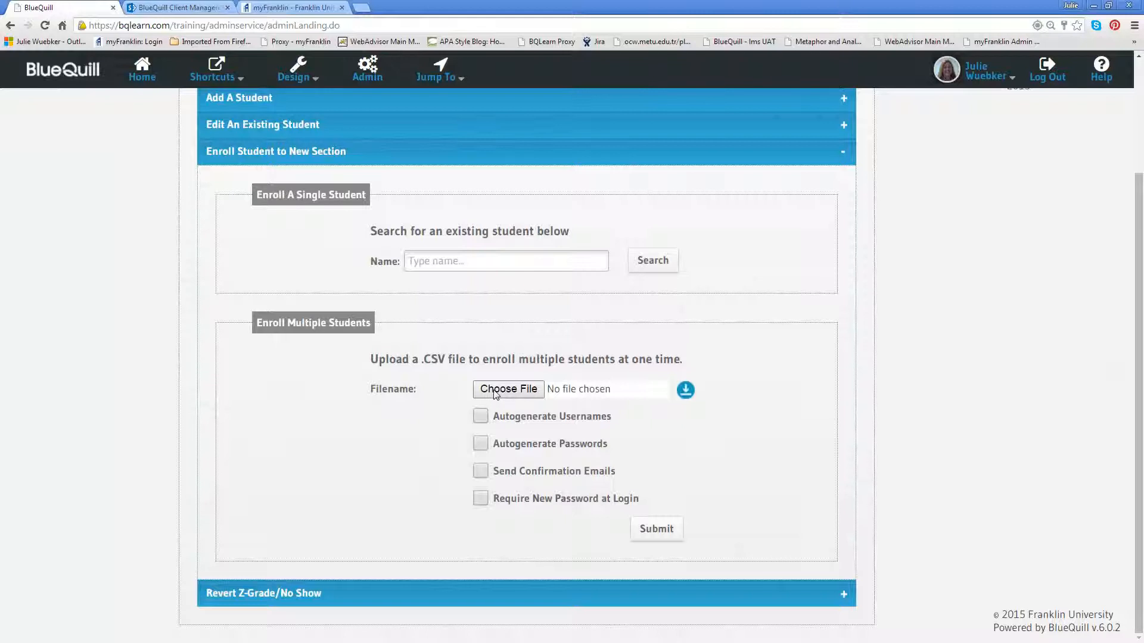
Download the Enroll_Multiple_Students_Template CSV, save it, and open the saved copy in Excel
{"action": "left_click", "coordinate": [686, 391]}
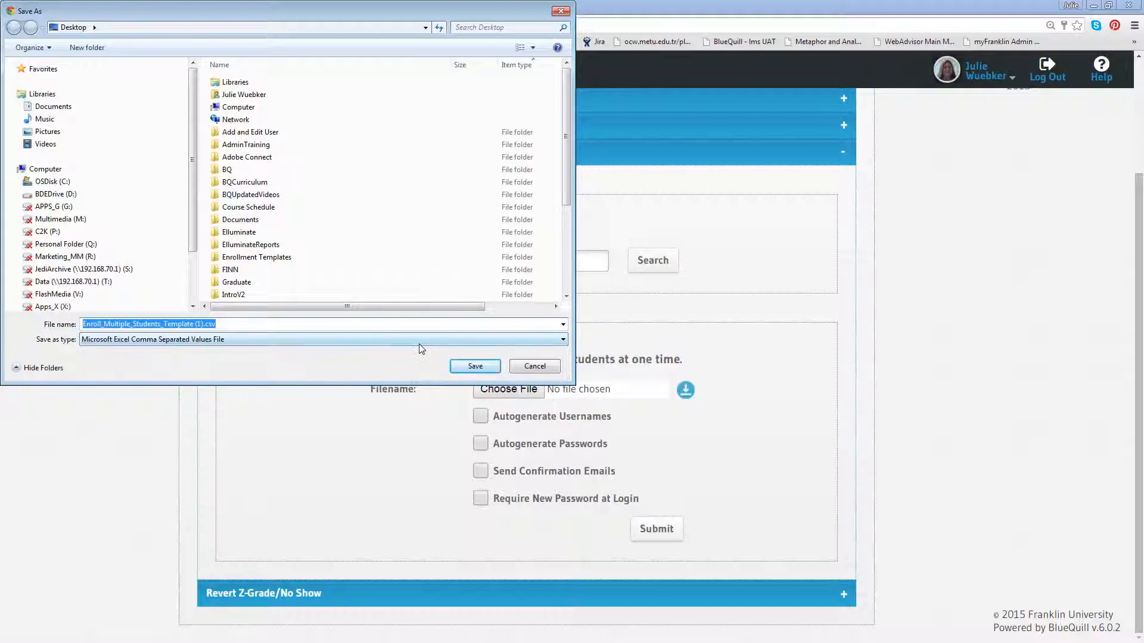
{"action": "left_click", "coordinate": [475, 366]}
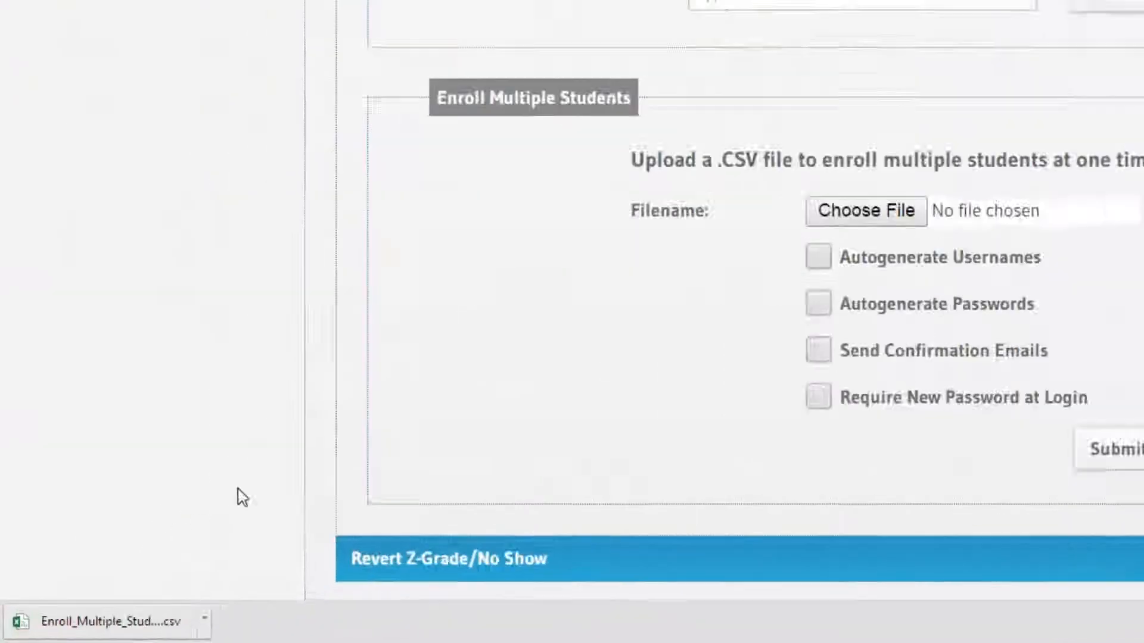
{"action": "left_click", "coordinate": [102, 623]}
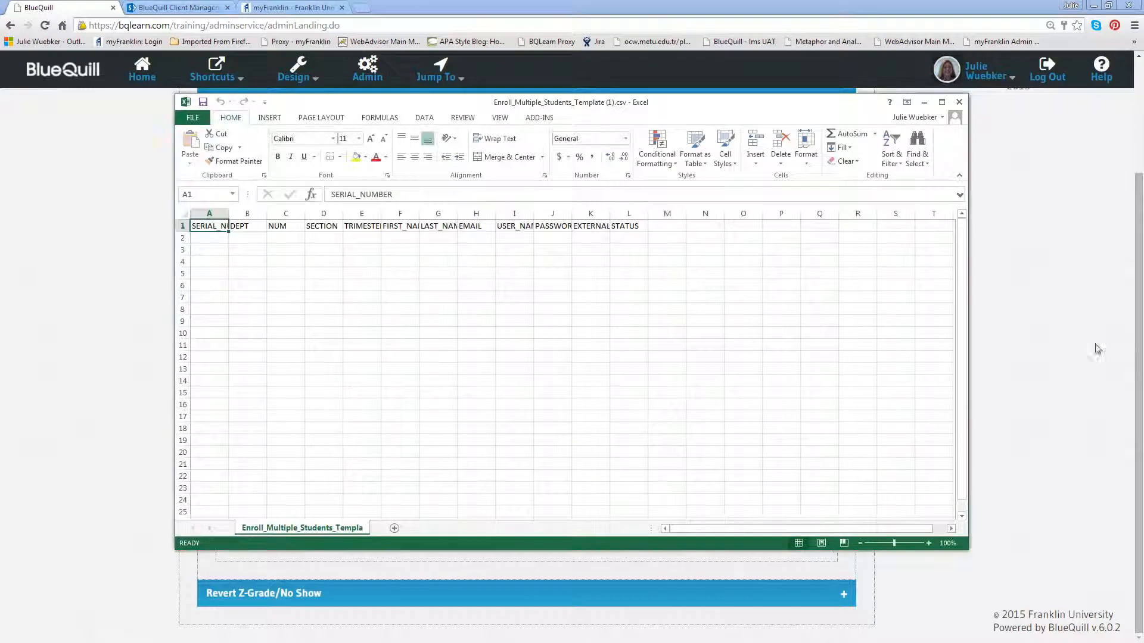
Maximize the Excel window and widen columns A and E so SERIAL_NUMBER and TRIMESTER fit
{"action": "left_click_drag", "start_coordinate": [683, 112], "coordinate": [533, 41]}
{"action": "left_click", "coordinate": [792, 31]}
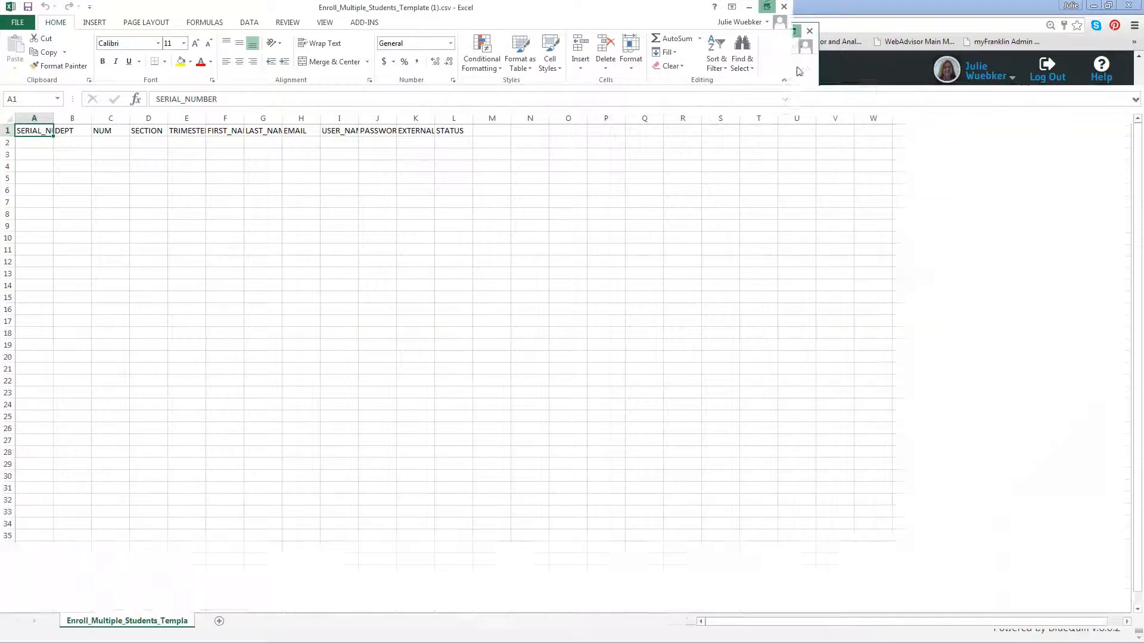
{"action": "left_click_drag", "start_coordinate": [53, 118], "coordinate": [145, 120]}
{"action": "left_click_drag", "start_coordinate": [259, 118], "coordinate": [649, 120]}
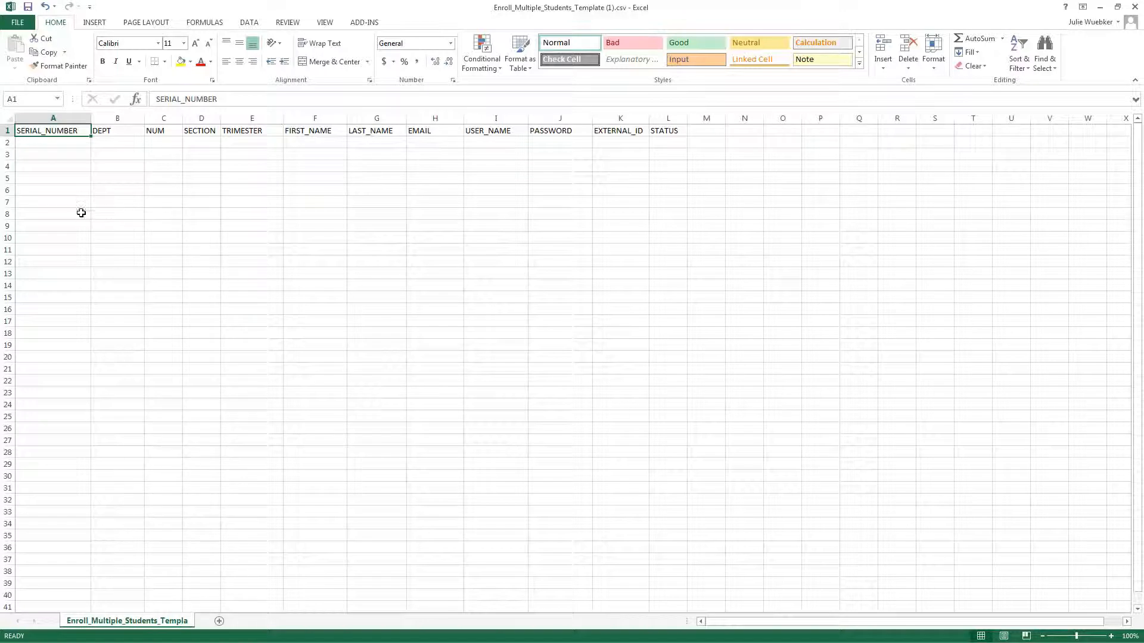
{"action": "left_click", "coordinate": [43, 118]}
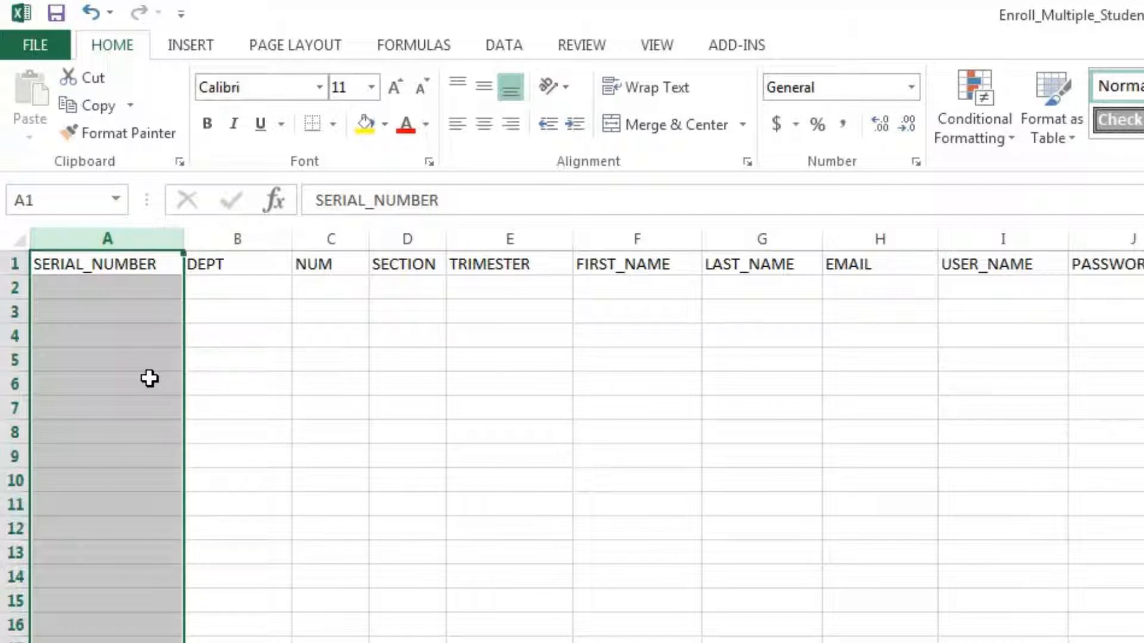
{"action": "left_click", "coordinate": [79, 288]}
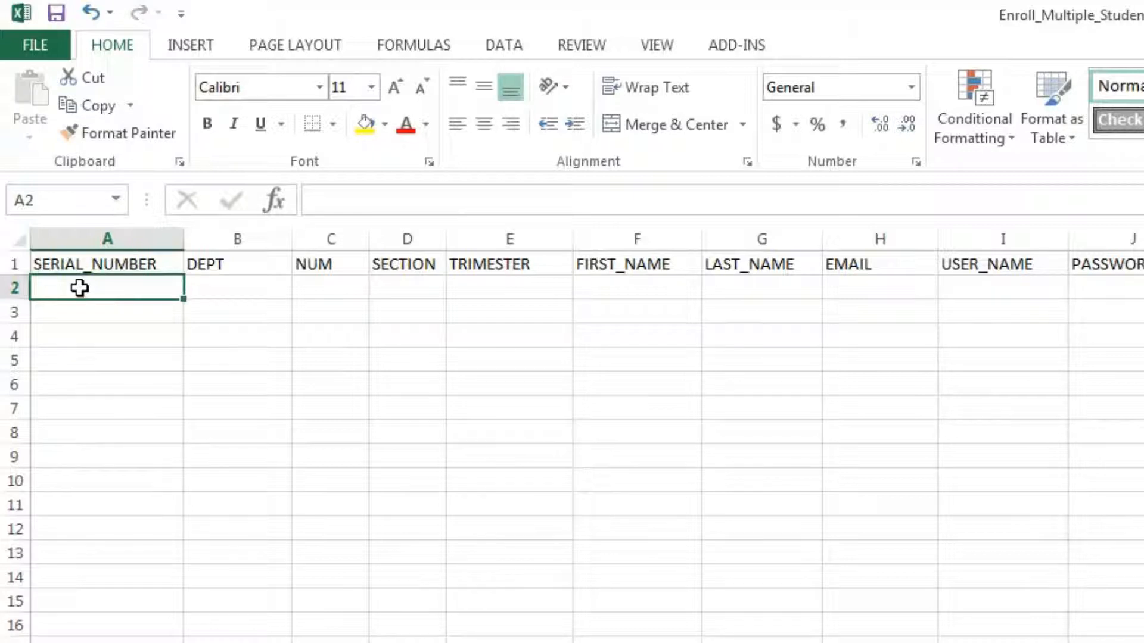
{"action": "left_click", "coordinate": [112, 245]}
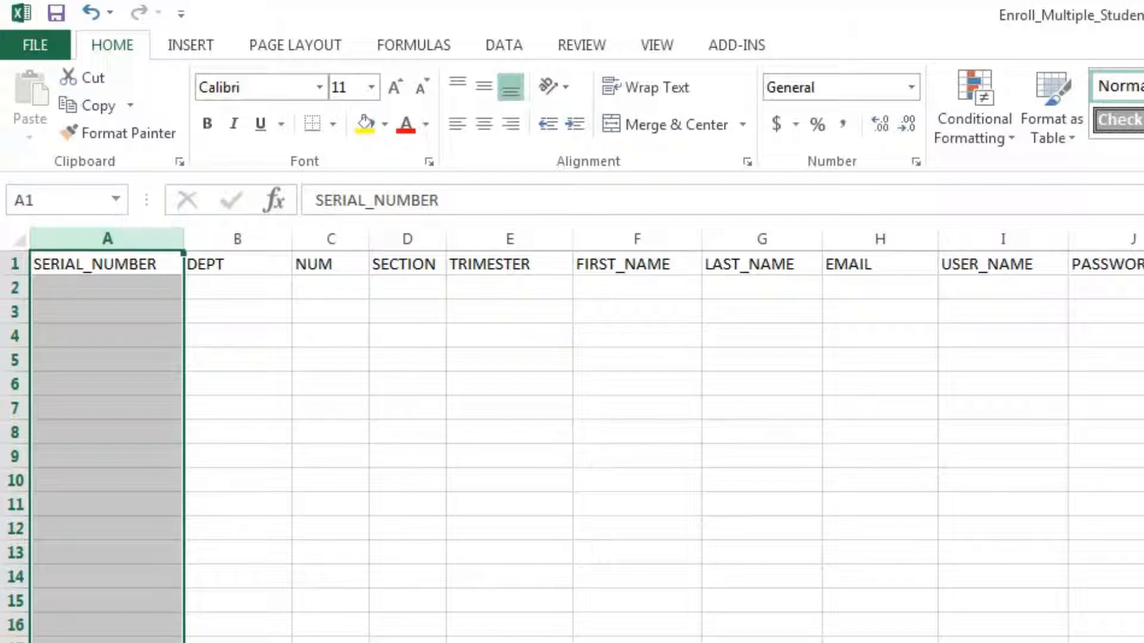
{"action": "left_click", "coordinate": [239, 230]}
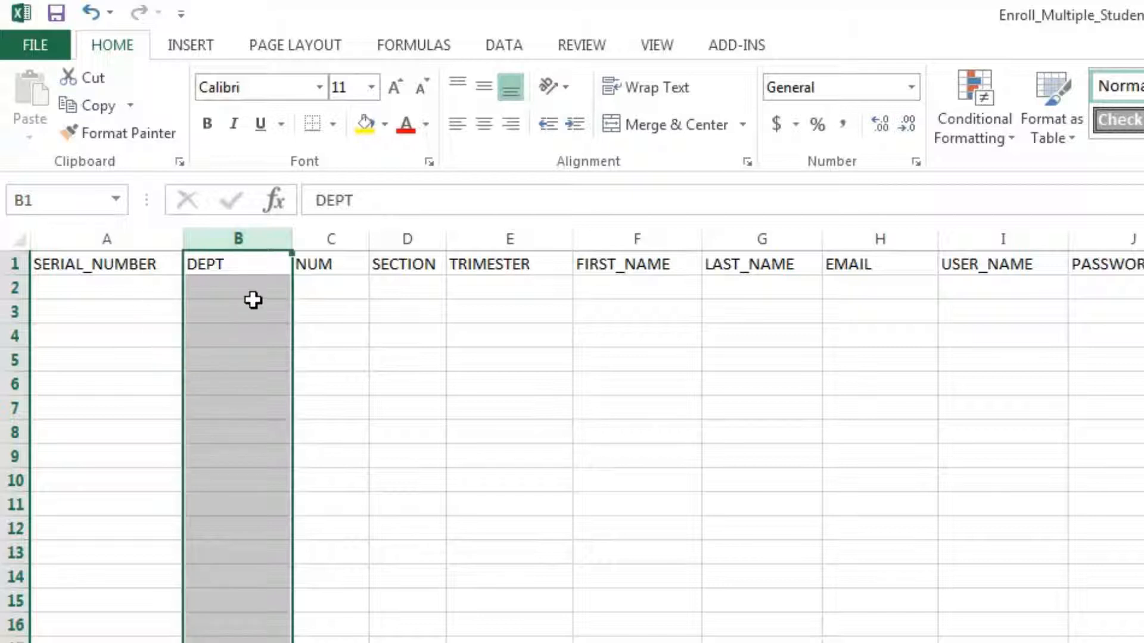
{"action": "left_click", "coordinate": [331, 239]}
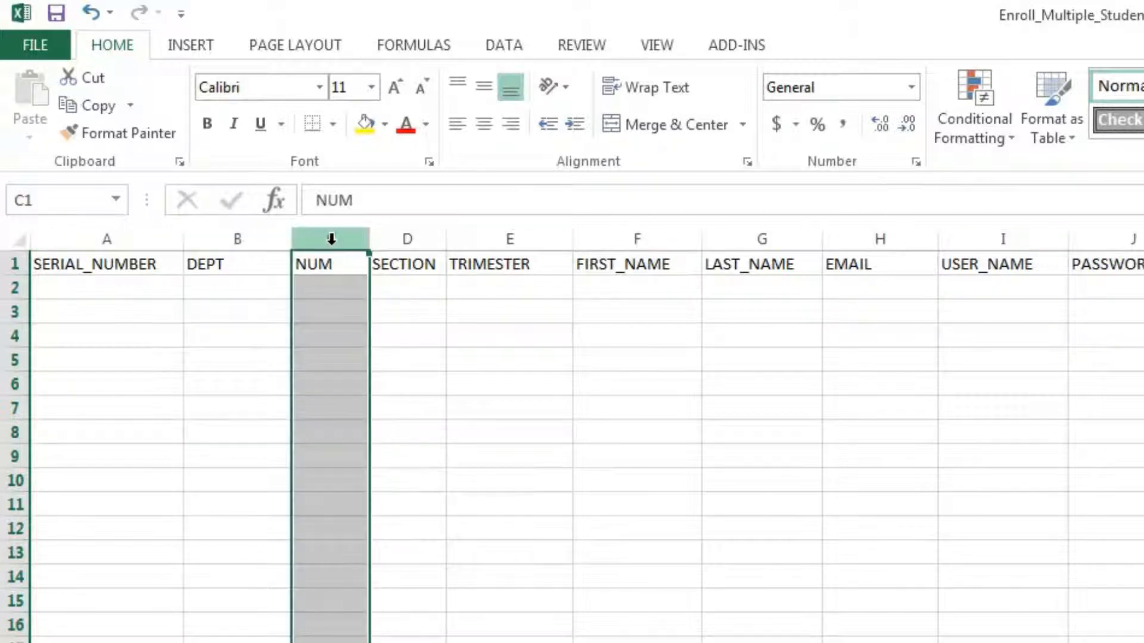
{"action": "left_click", "coordinate": [317, 287]}
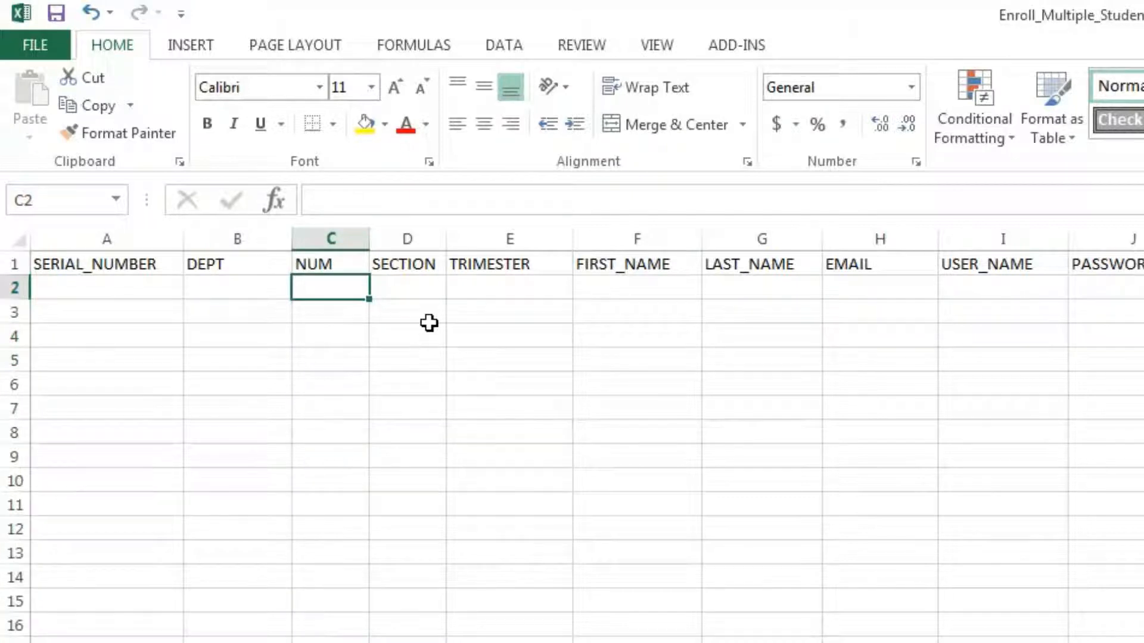
{"action": "left_click", "coordinate": [411, 291]}
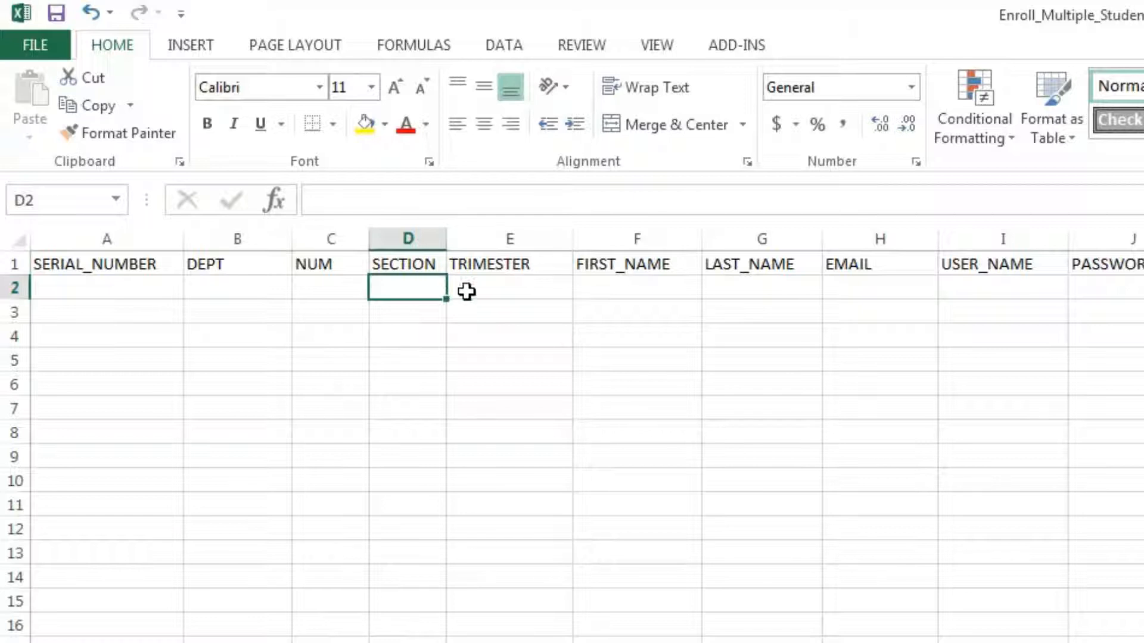
{"action": "left_click", "coordinate": [487, 290]}
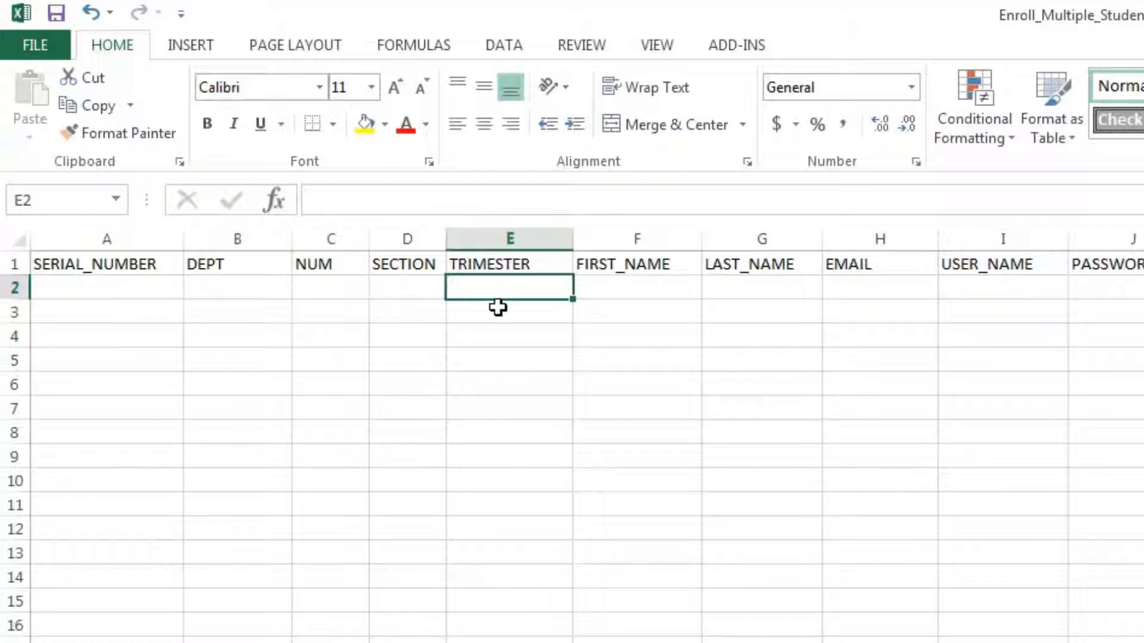
{"action": "left_click", "coordinate": [613, 291]}
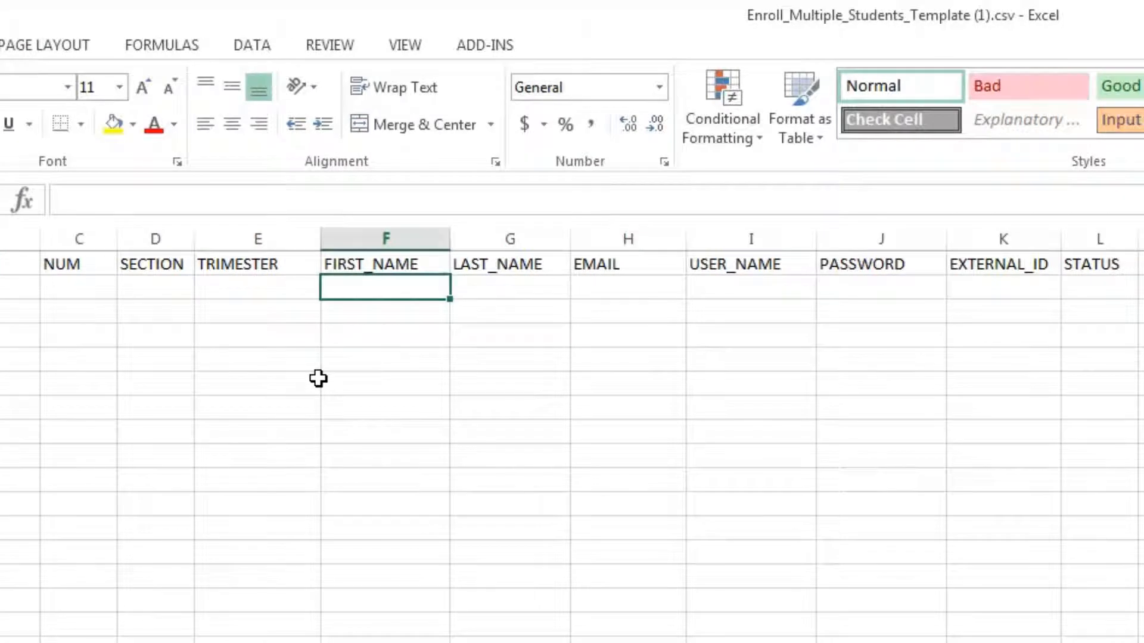
{"action": "left_click", "coordinate": [488, 295]}
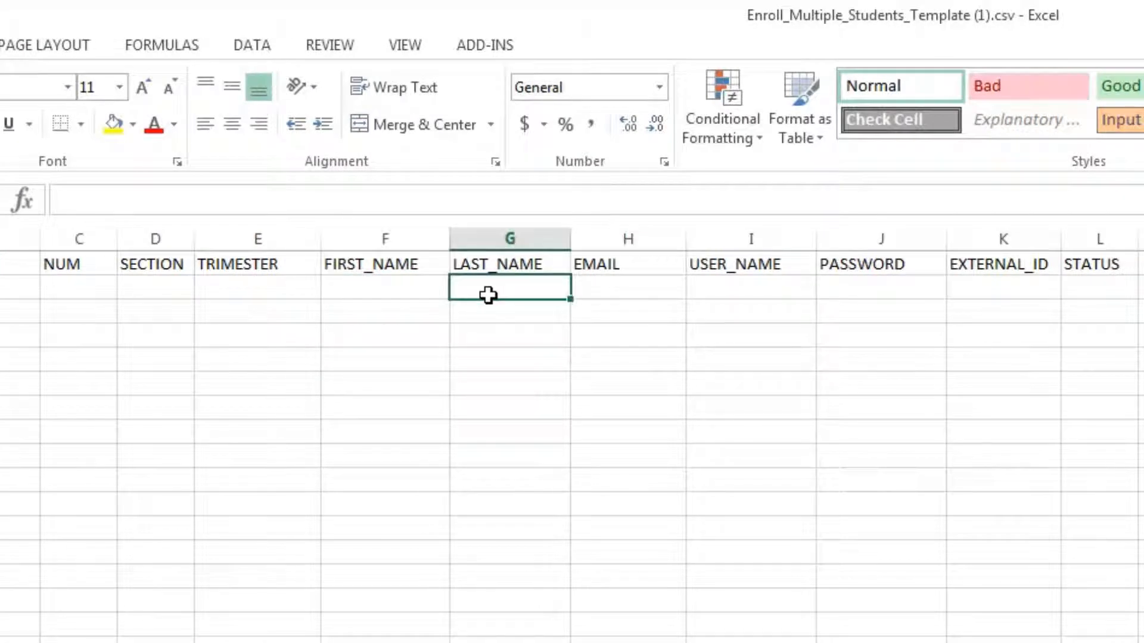
{"action": "left_click", "coordinate": [366, 286]}
{"action": "left_click", "coordinate": [485, 286]}
{"action": "left_click_drag", "start_coordinate": [380, 285], "coordinate": [477, 290]}
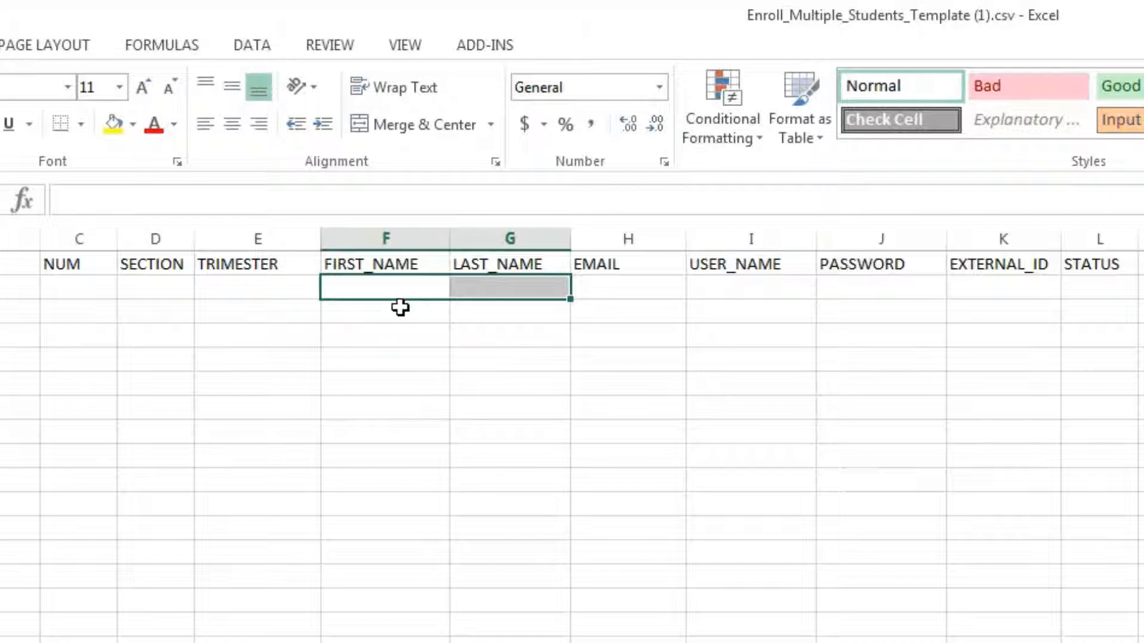
{"action": "left_click", "coordinate": [593, 292]}
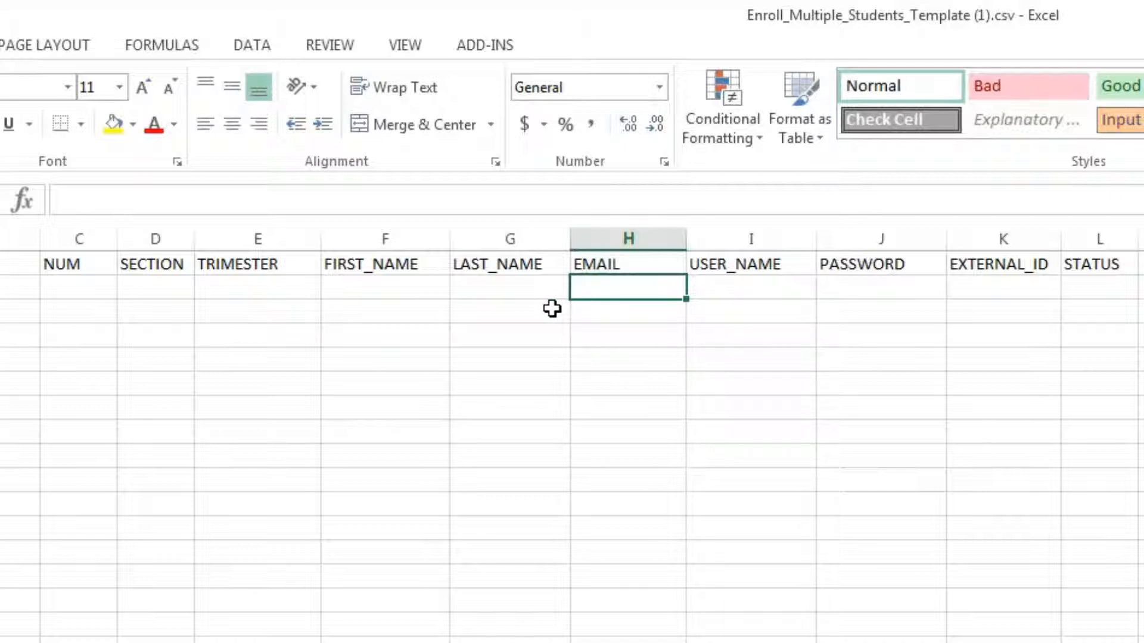
{"action": "left_click", "coordinate": [760, 289]}
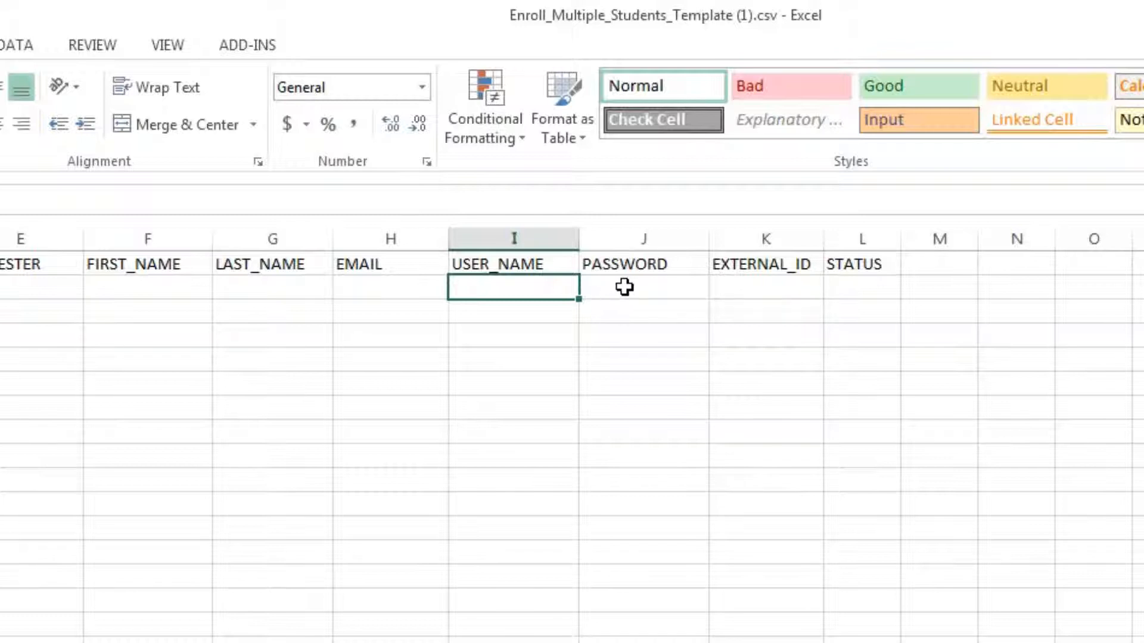
{"action": "left_click", "coordinate": [624, 287]}
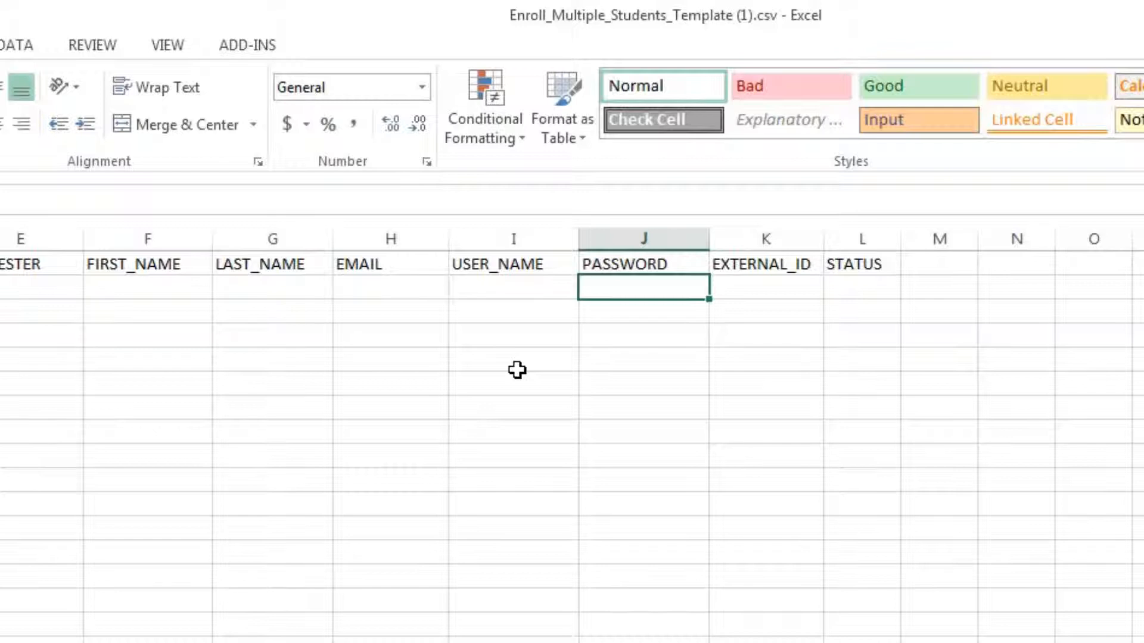
{"action": "left_click", "coordinate": [778, 285]}
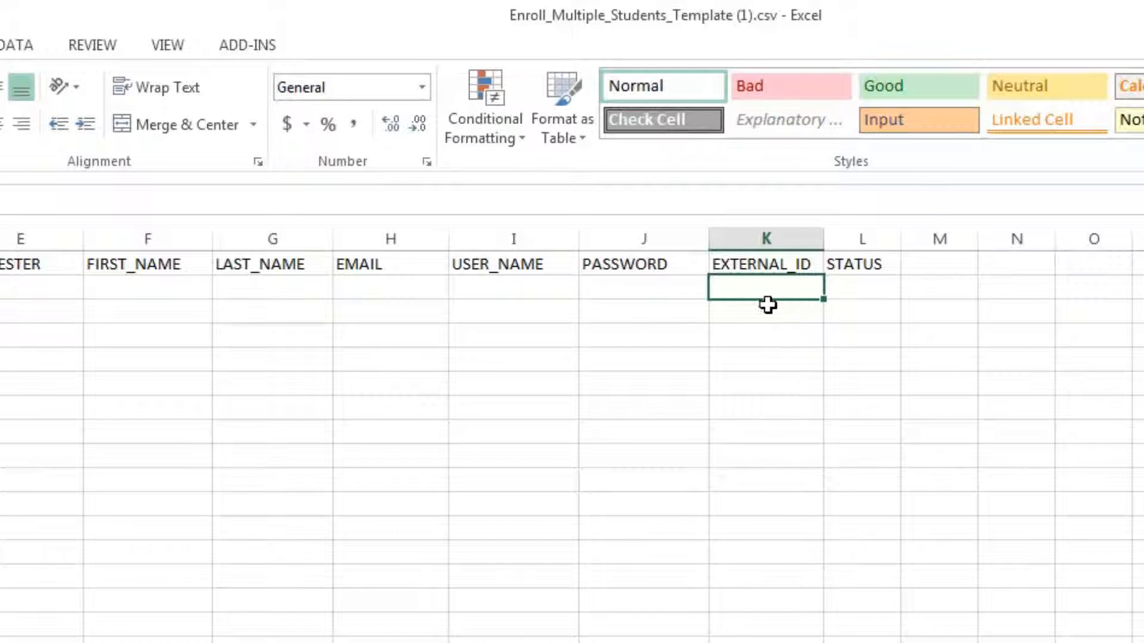
{"action": "left_click", "coordinate": [860, 287]}
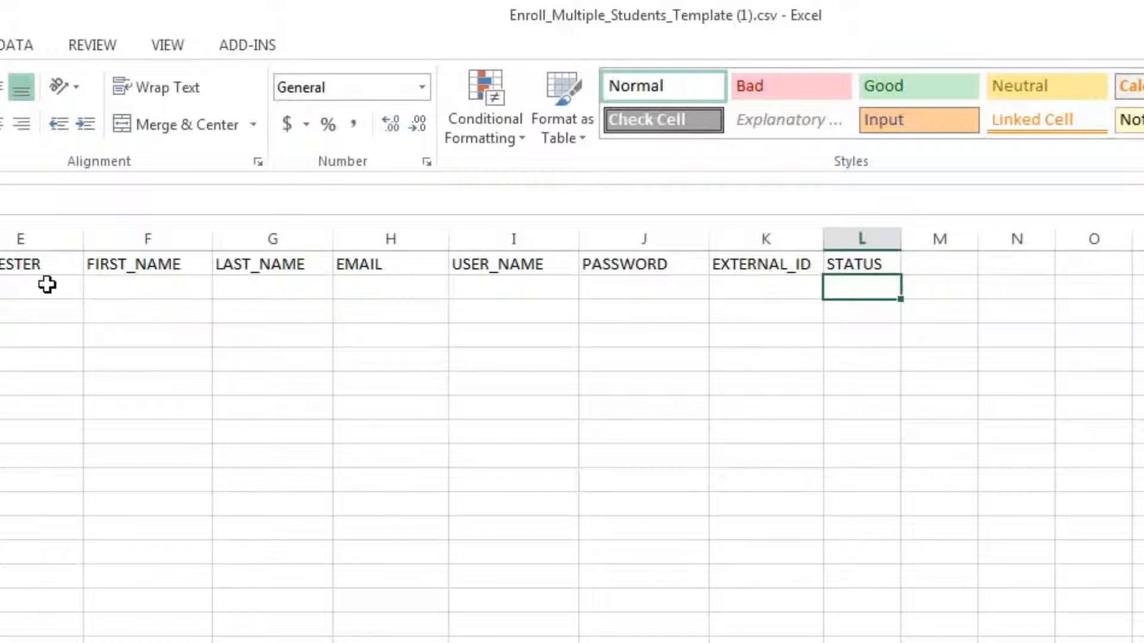
Fill row 2 with serial number 1, department BQL, number 200 and section D
{"action": "key", "text": "Home"}
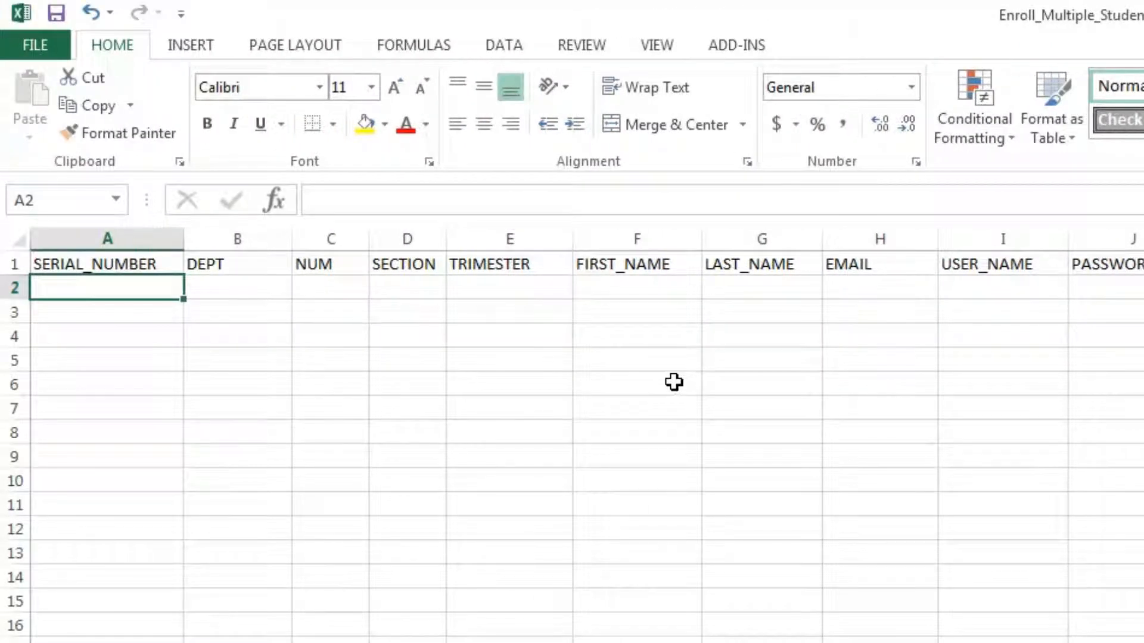
{"action": "type", "text": "1"}
{"action": "left_click", "coordinate": [506, 396]}
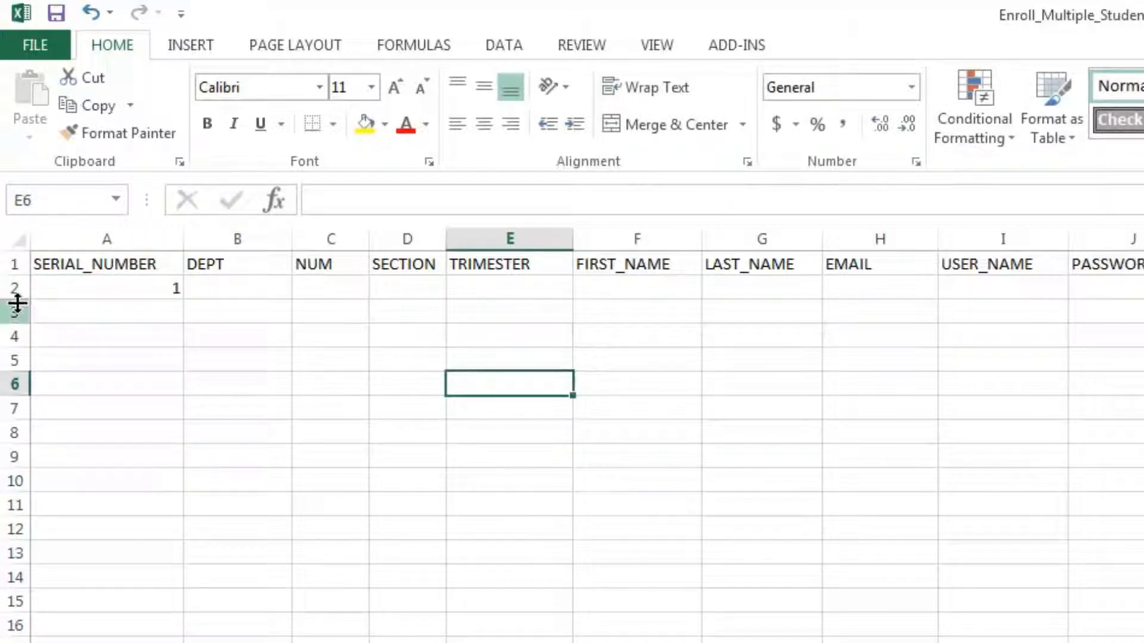
{"action": "left_click", "coordinate": [14, 264]}
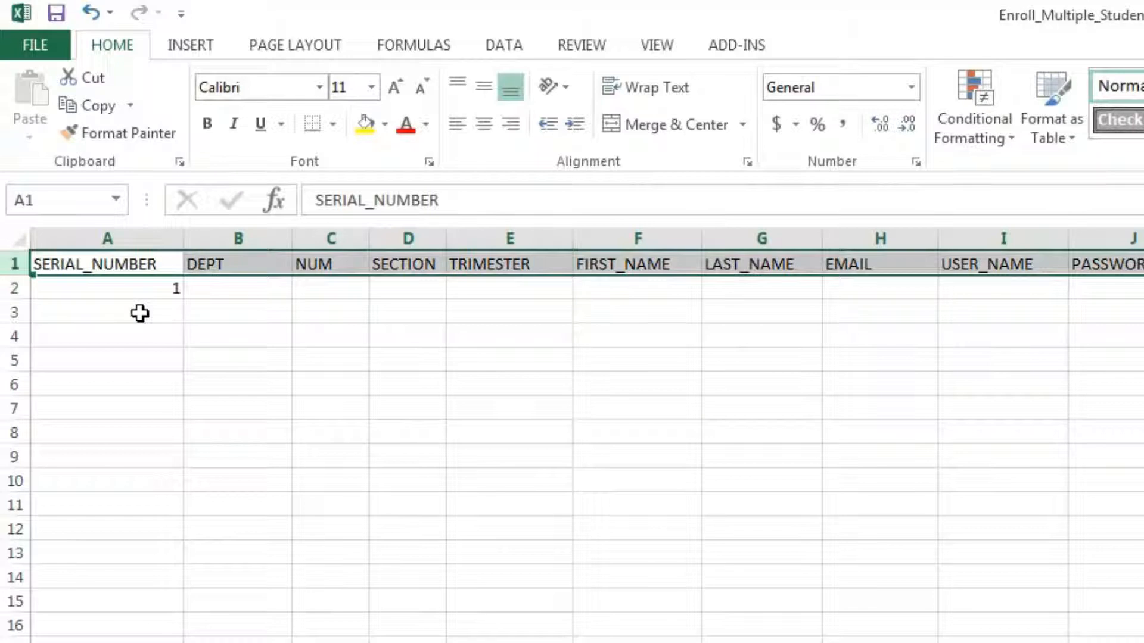
{"action": "left_click", "coordinate": [224, 294]}
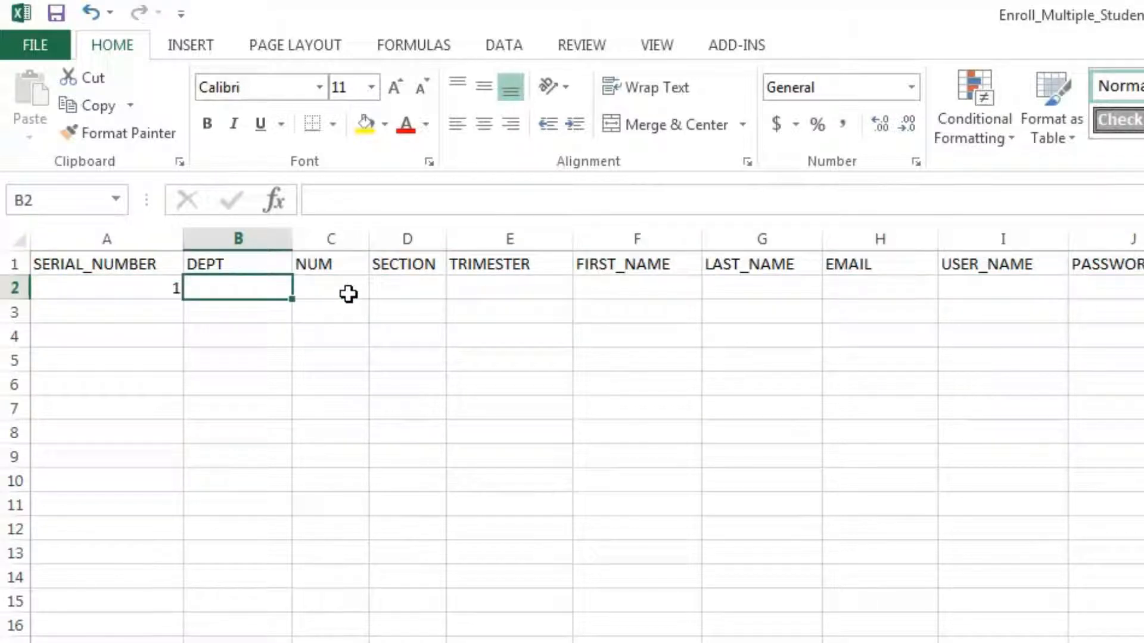
{"action": "type", "text": "BQL"}
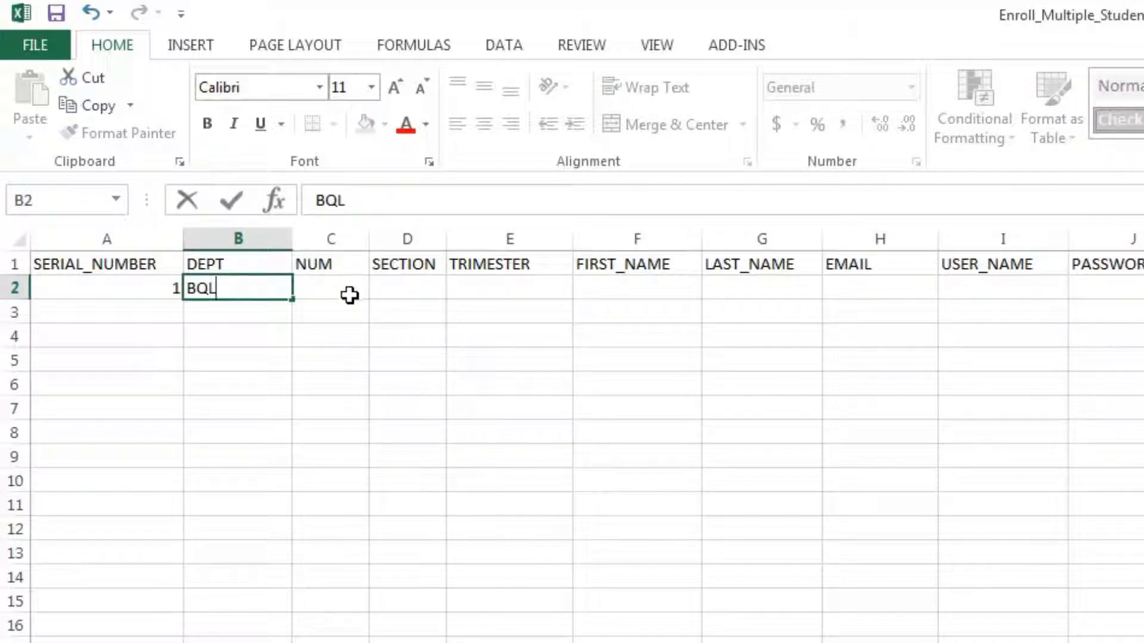
{"action": "left_click", "coordinate": [346, 288]}
{"action": "type", "text": "200"}
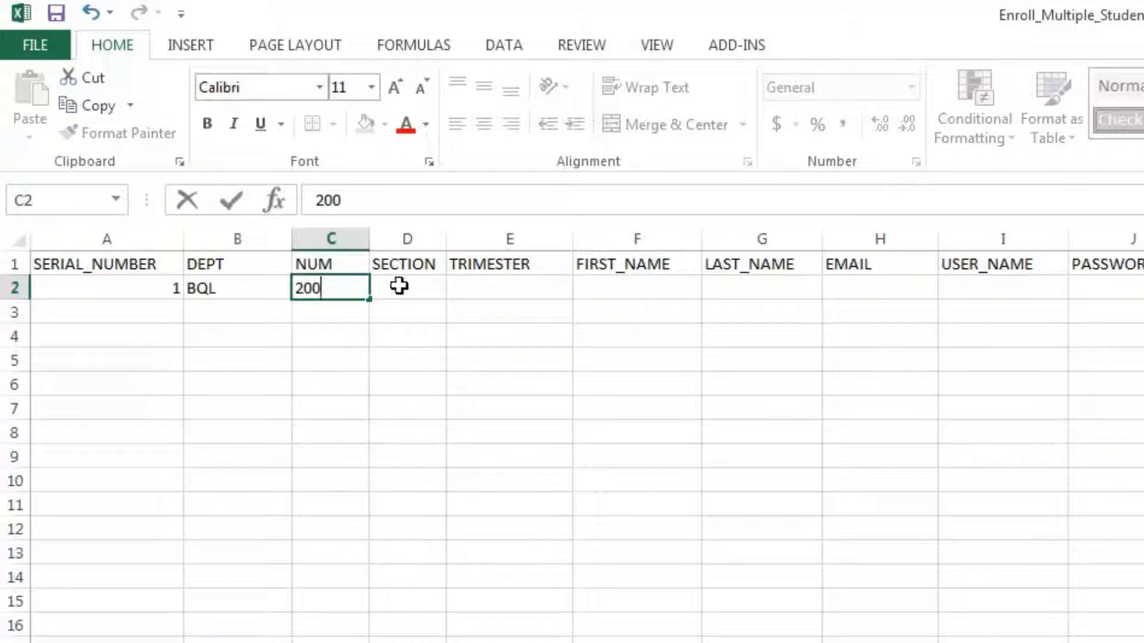
{"action": "left_click", "coordinate": [401, 287]}
{"action": "type", "text": "D"}
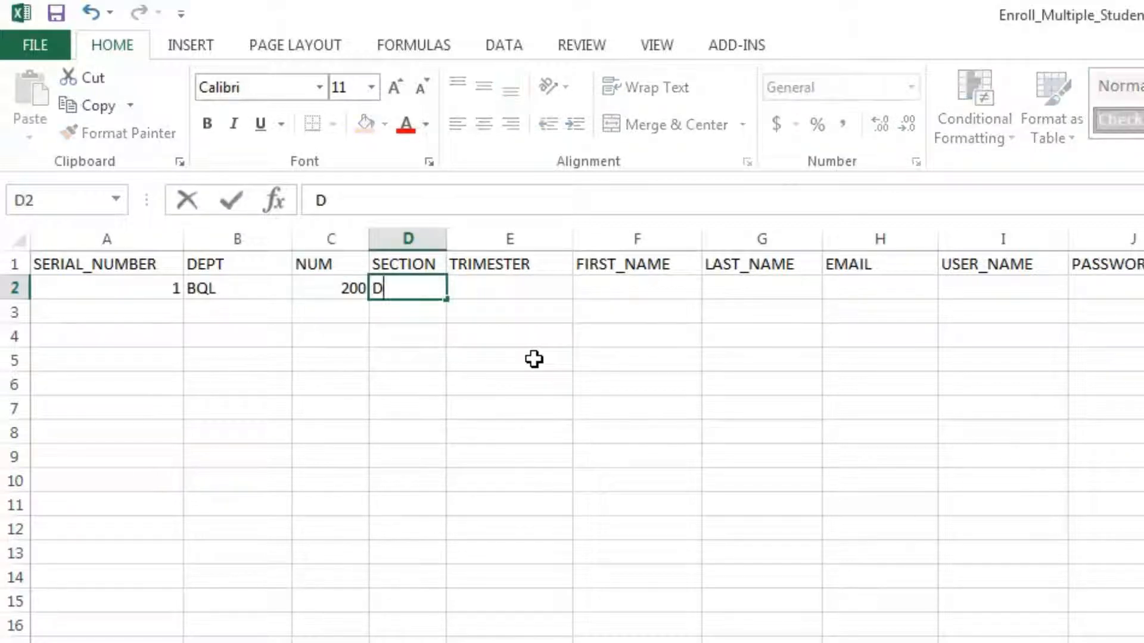
{"action": "left_click", "coordinate": [519, 300]}
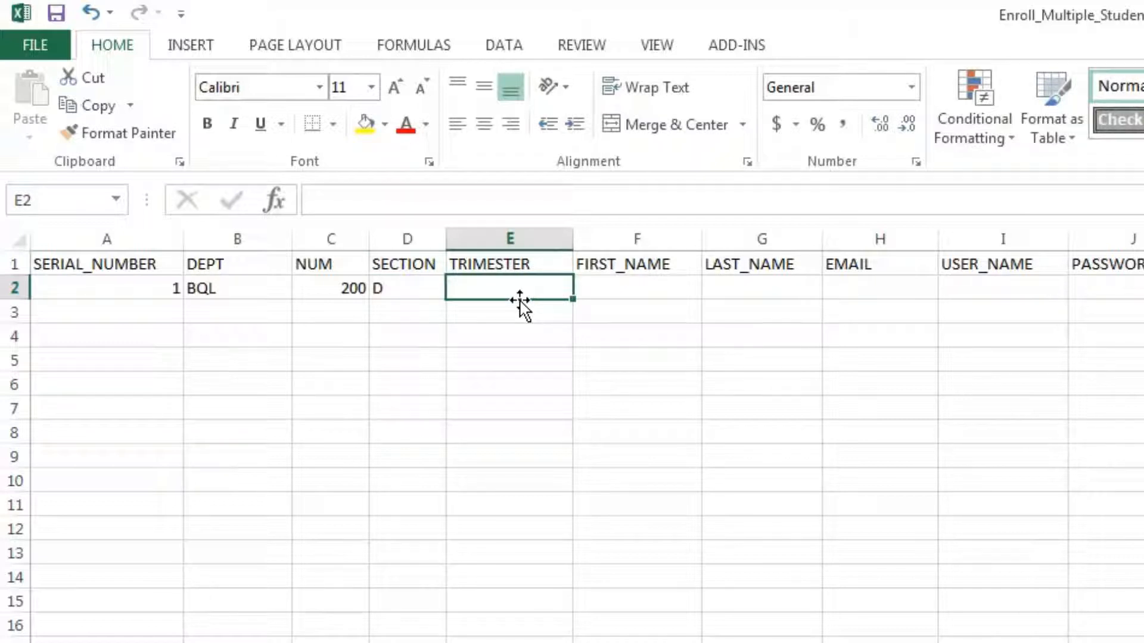
Enter trimester W15 and the first student's first and last name in E2 to G2
{"action": "type", "text": "W15"}
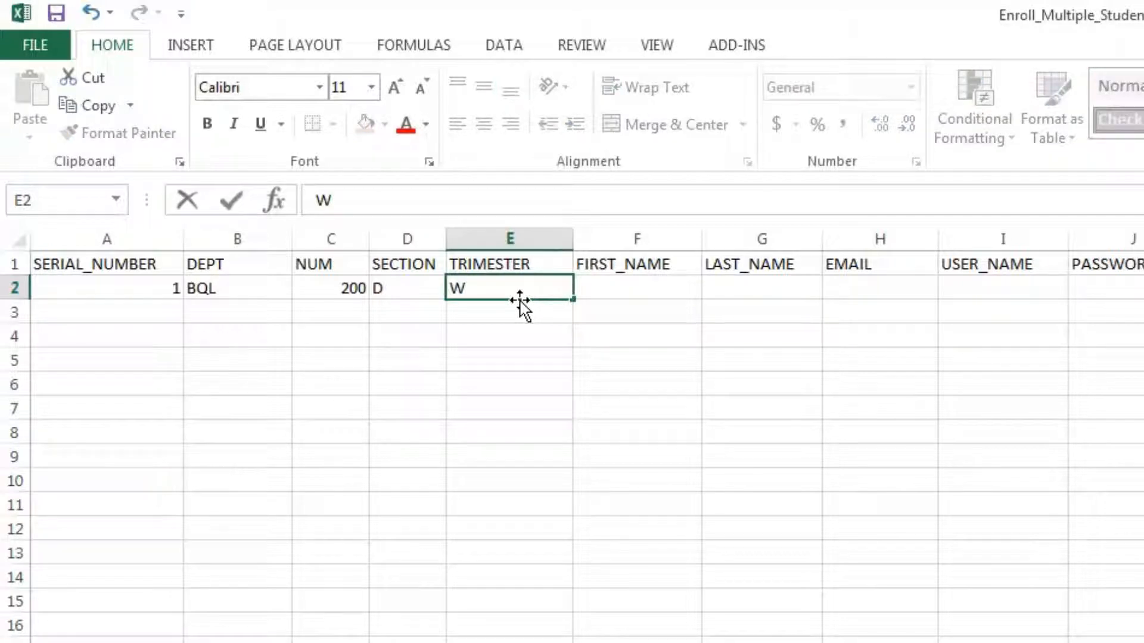
{"action": "left_click", "coordinate": [630, 289]}
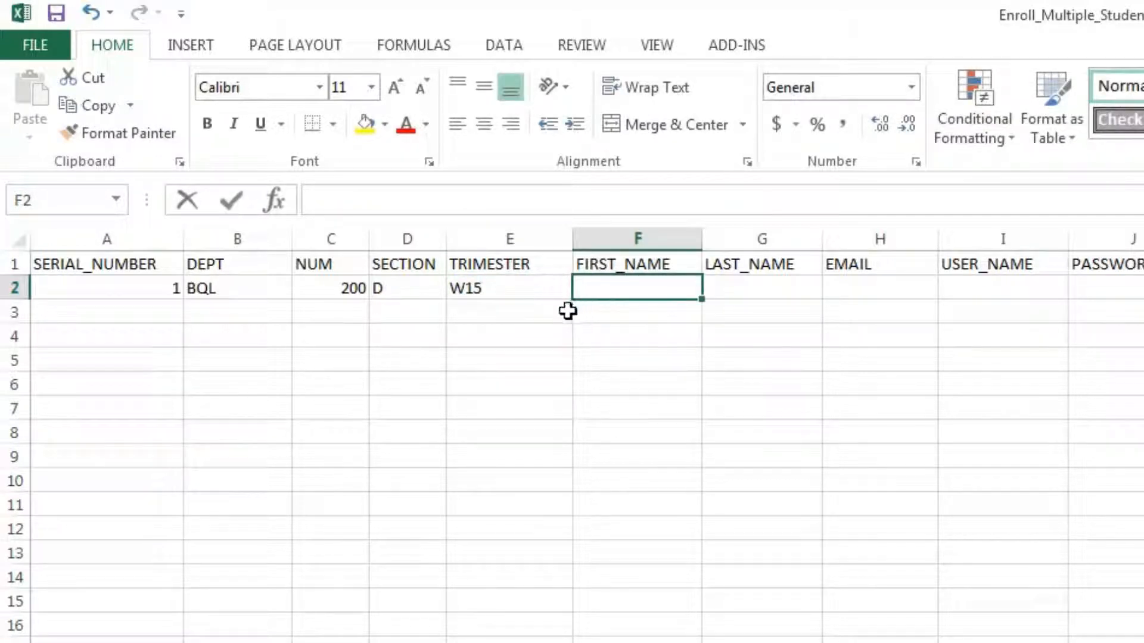
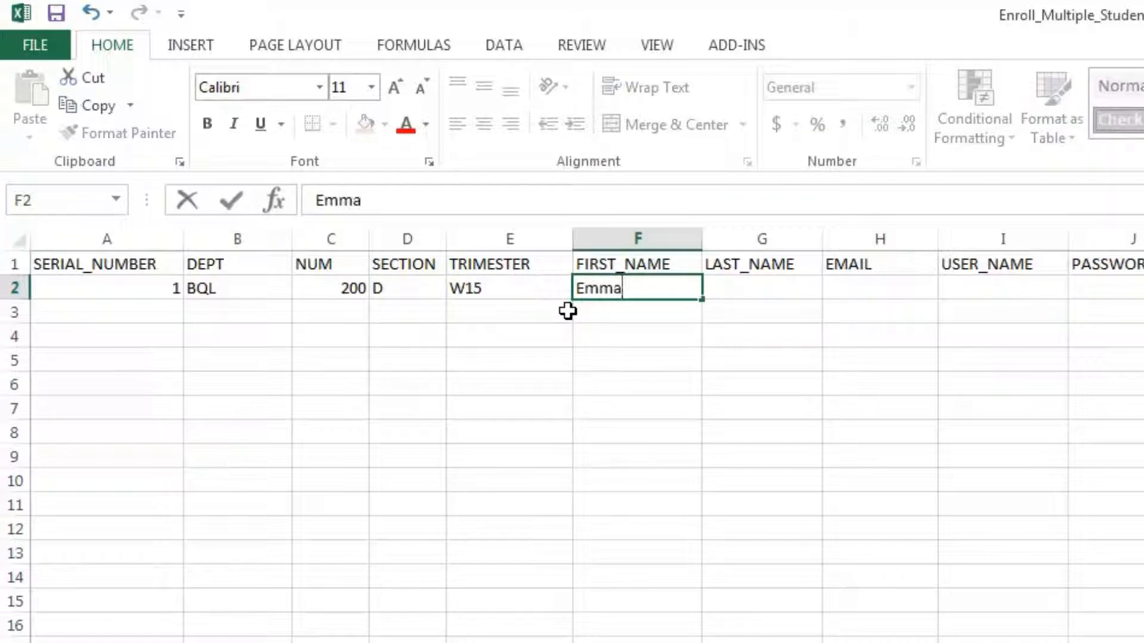
{"action": "left_click", "coordinate": [727, 286]}
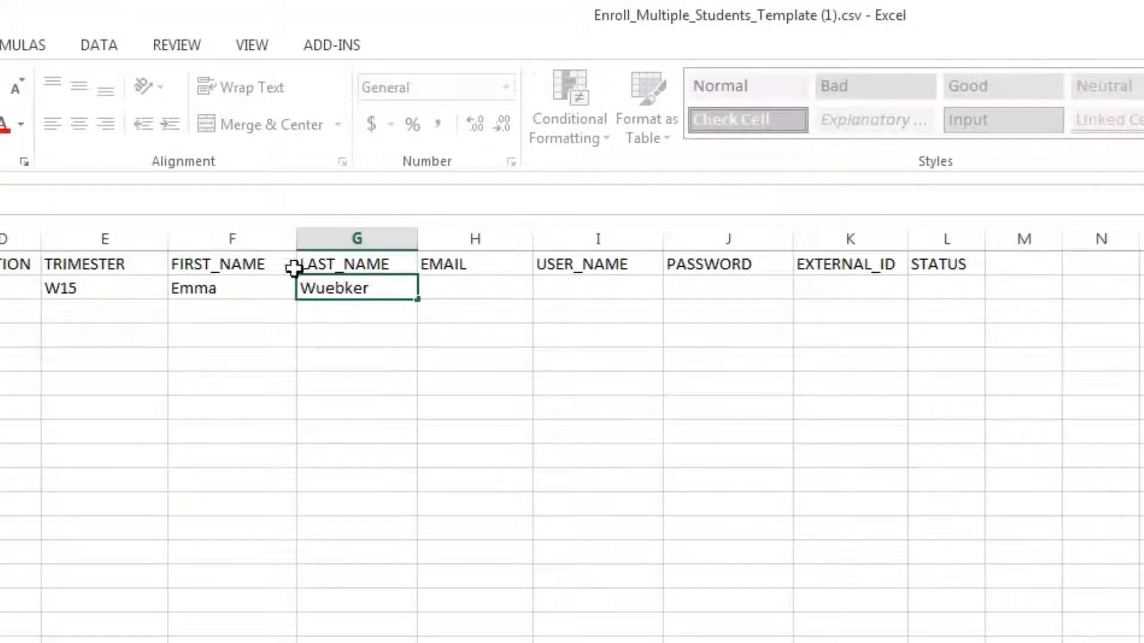
{"action": "left_click", "coordinate": [453, 288]}
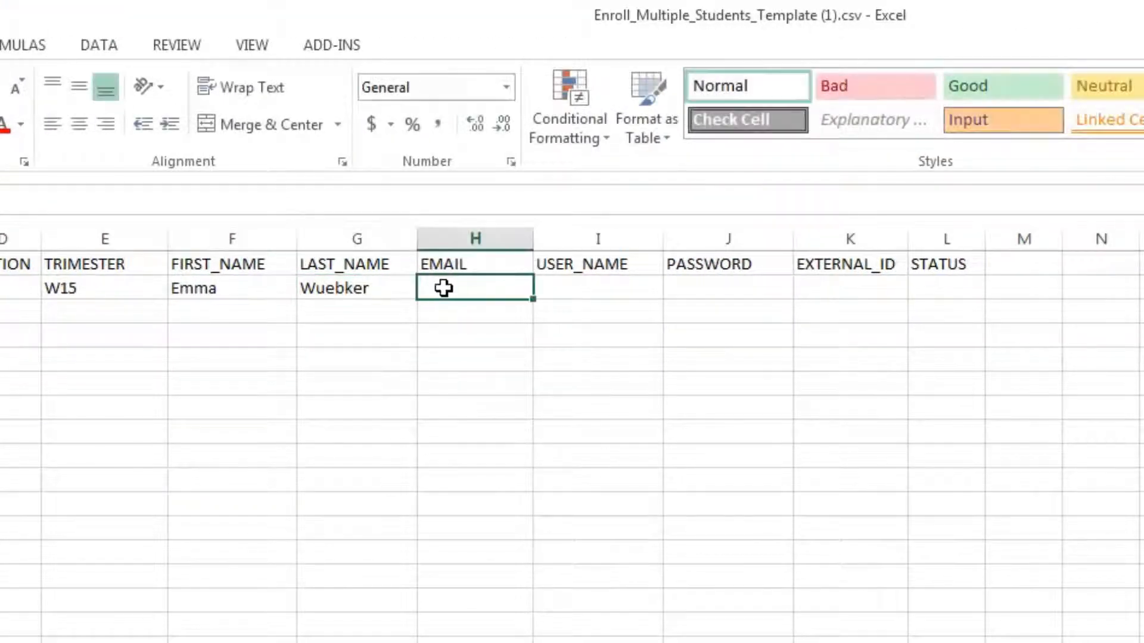
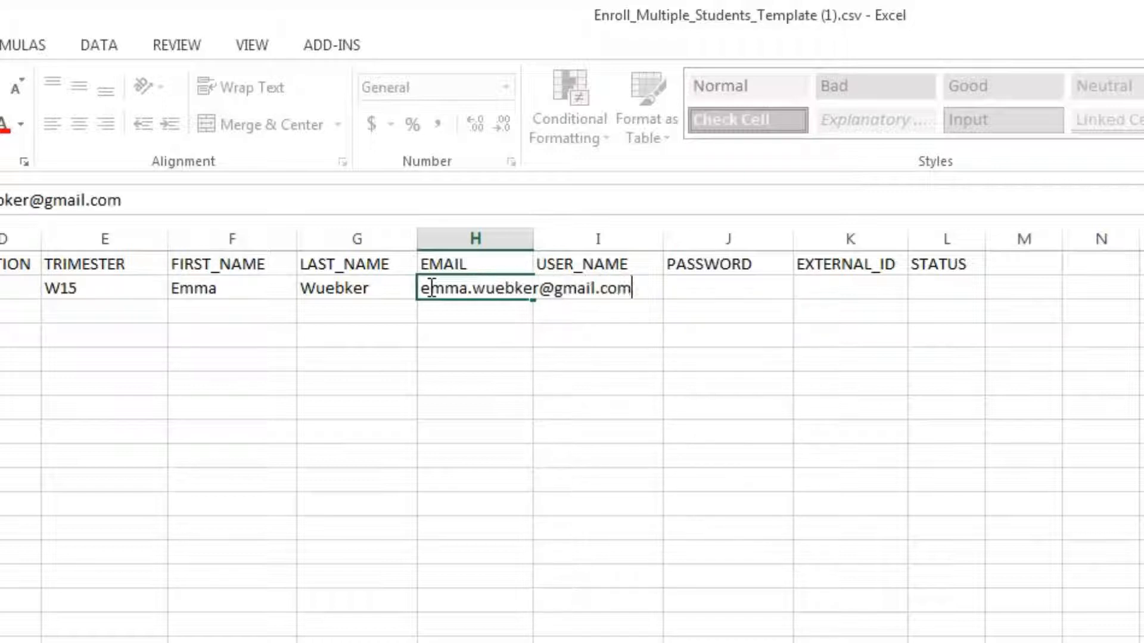
Enter the first student's e-mail address in H2 and widen column H to fit it
{"action": "left_click", "coordinate": [548, 411]}
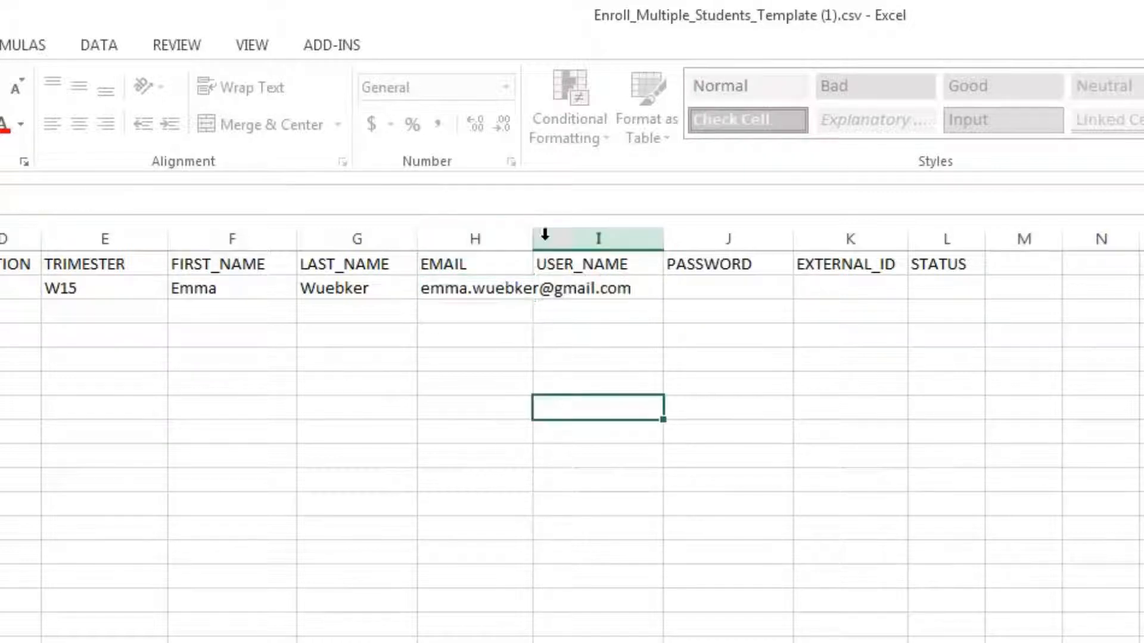
{"action": "left_click_drag", "start_coordinate": [535, 238], "coordinate": [650, 246]}
Enter the student's user name in I2 and status add in L2, then select row 2
{"action": "left_click", "coordinate": [675, 284]}
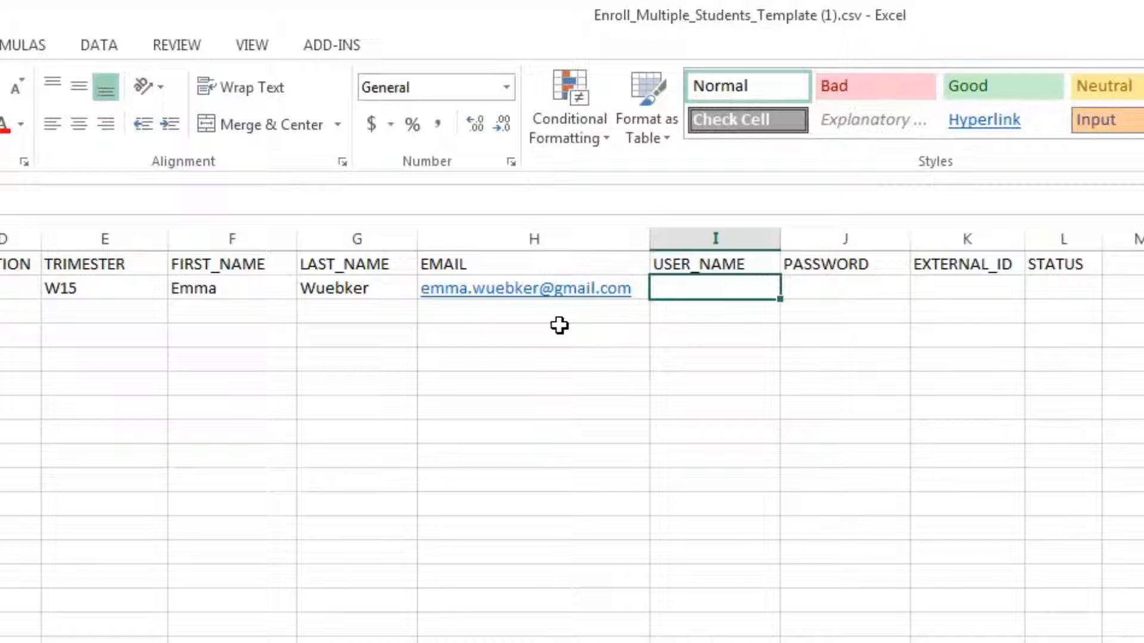
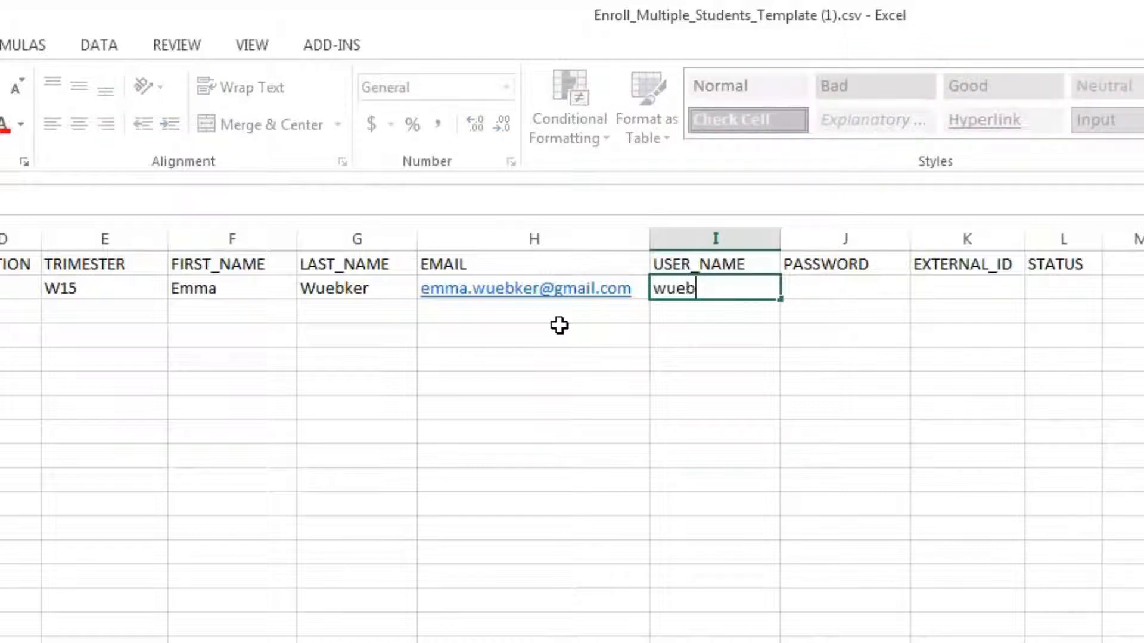
{"action": "left_click", "coordinate": [872, 289]}
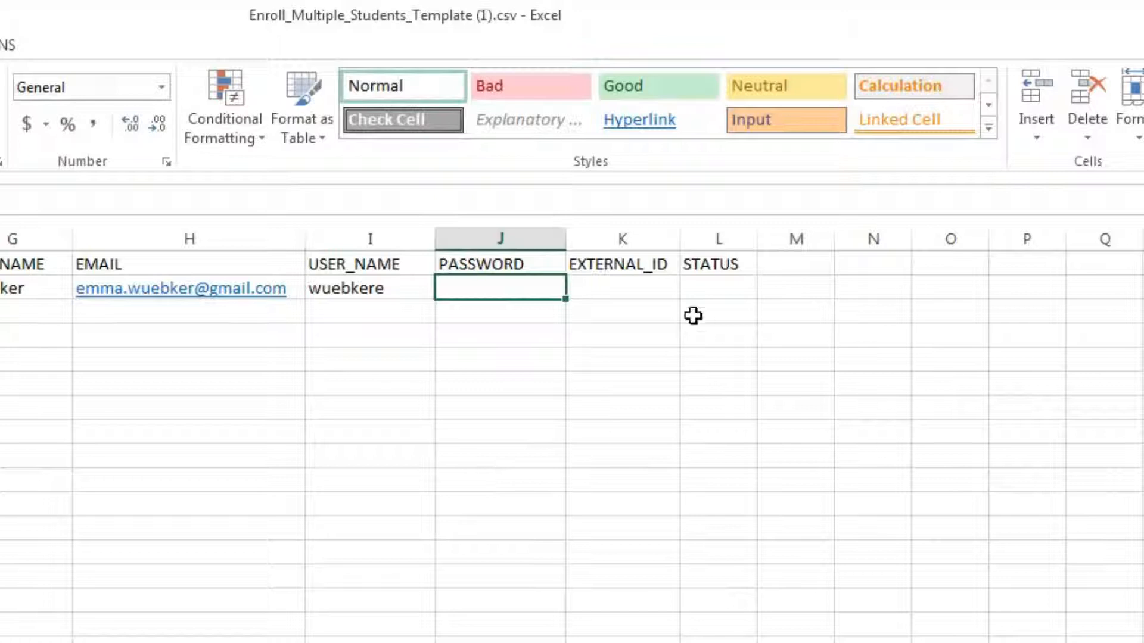
{"action": "left_click", "coordinate": [634, 288]}
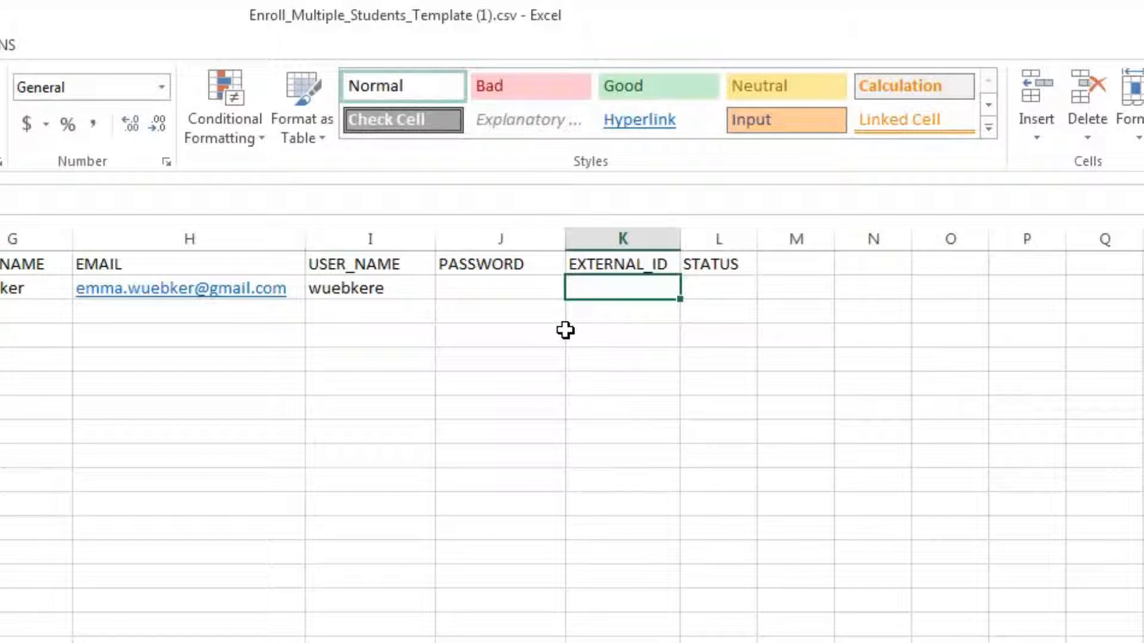
{"action": "left_click", "coordinate": [720, 291]}
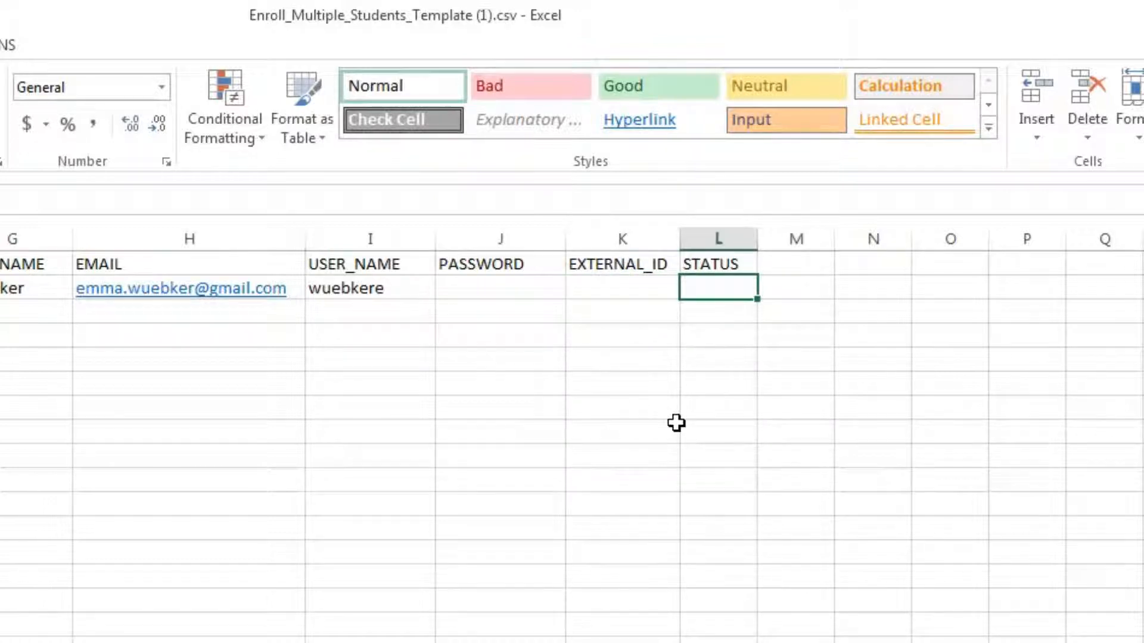
{"action": "type", "text": "add"}
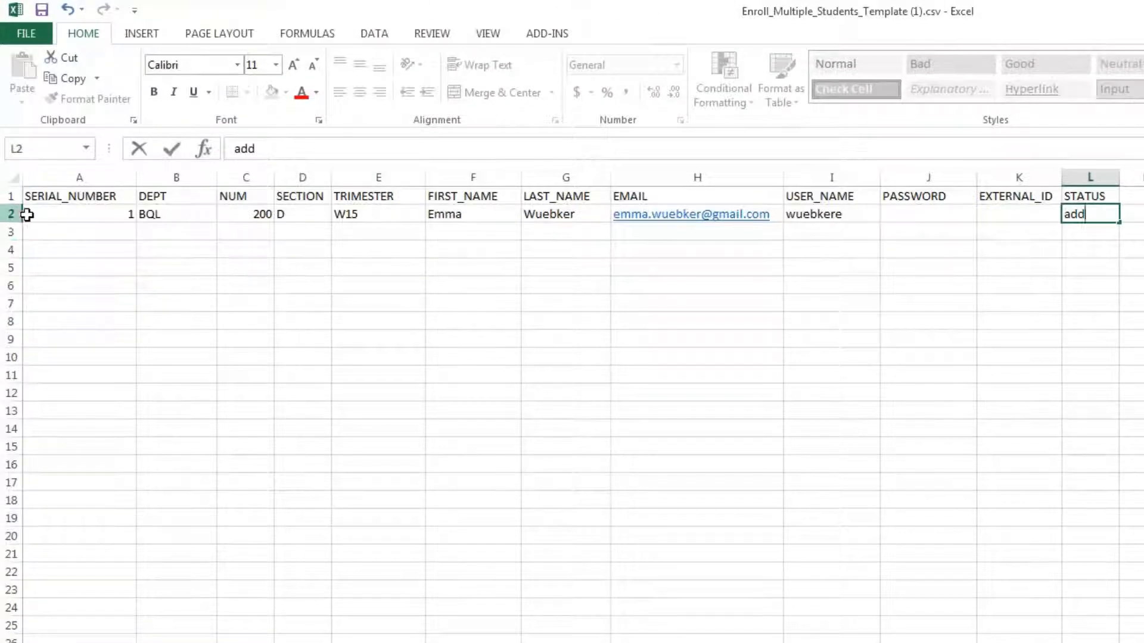
{"action": "left_click_drag", "start_coordinate": [48, 213], "coordinate": [1106, 215]}
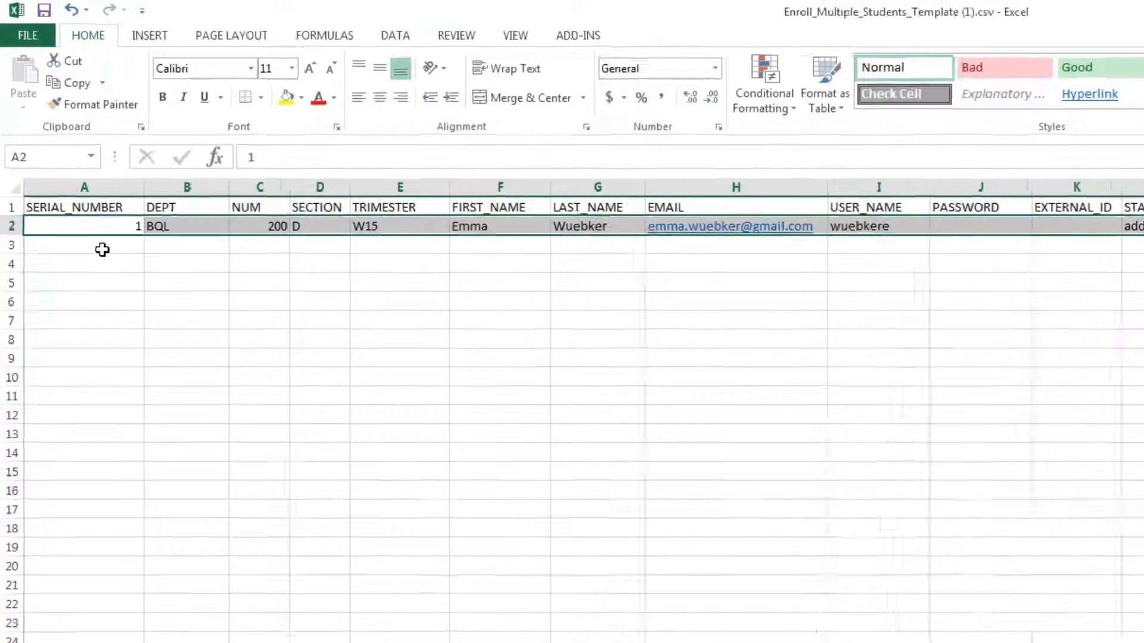
Enter serial number 2 in A3 and department BQL in B3
{"action": "left_click", "coordinate": [102, 249]}
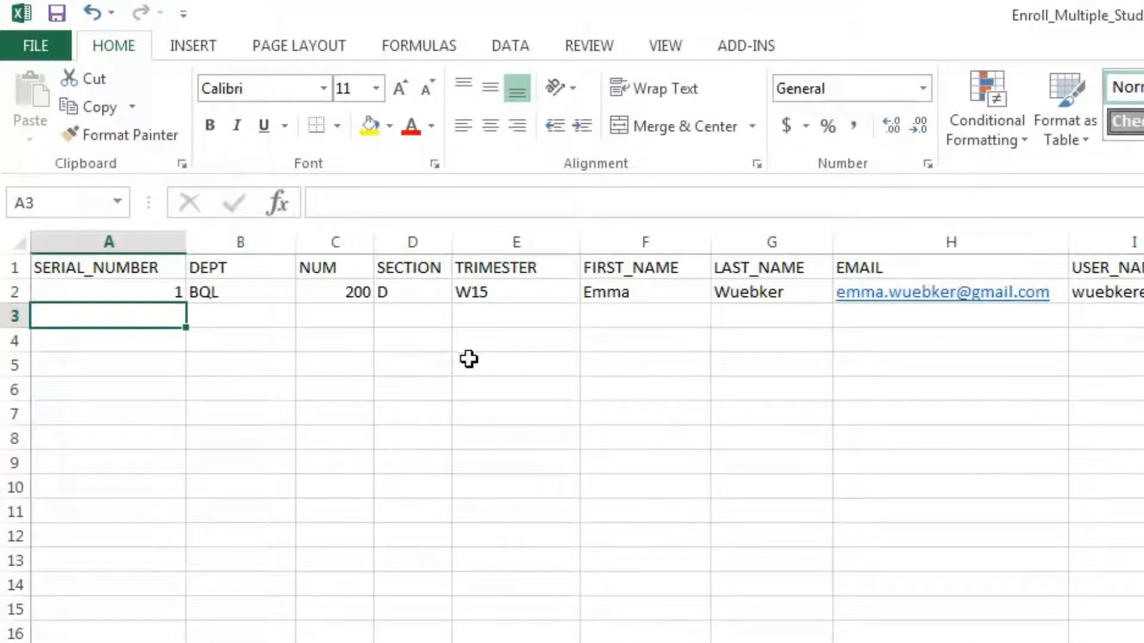
{"action": "type", "text": "2"}
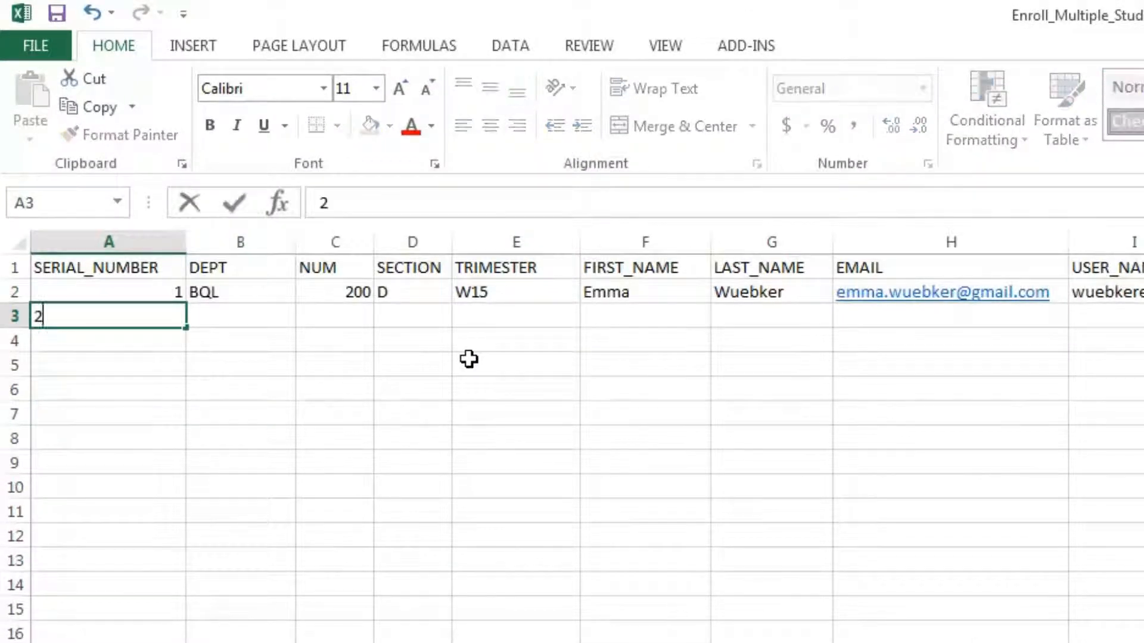
{"action": "left_click", "coordinate": [229, 319]}
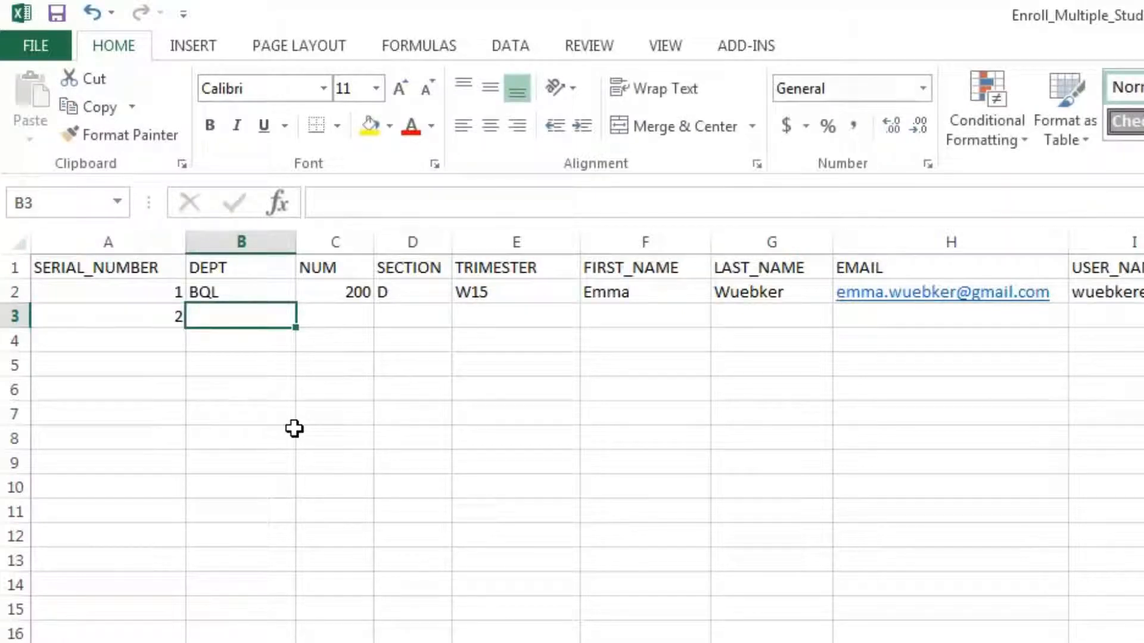
{"action": "type", "text": "BQL"}
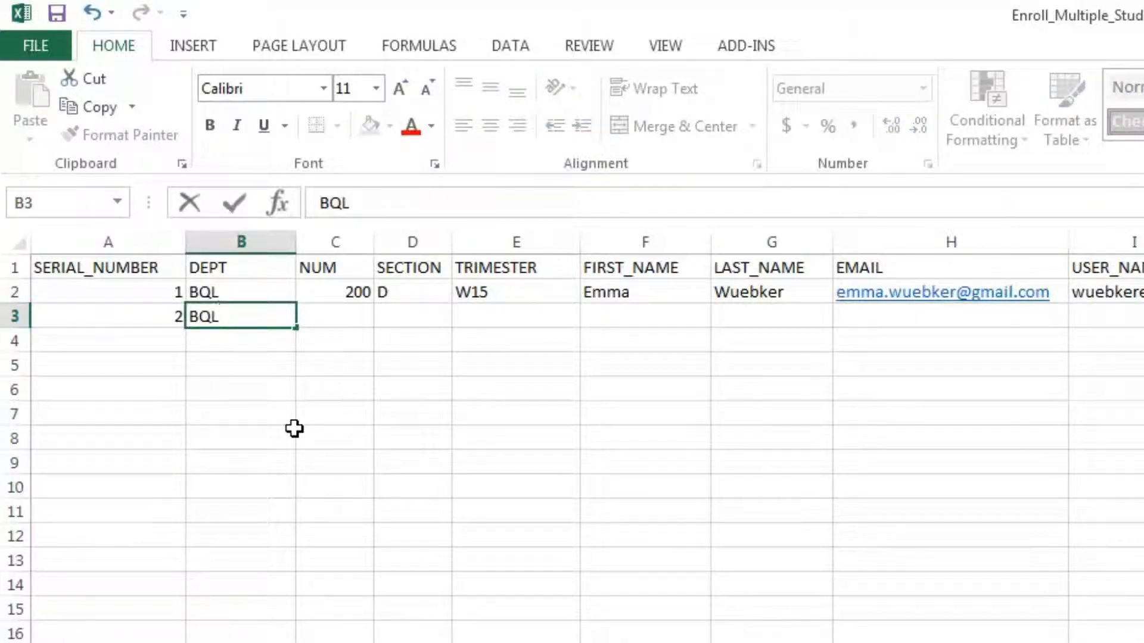
{"action": "left_click", "coordinate": [341, 322]}
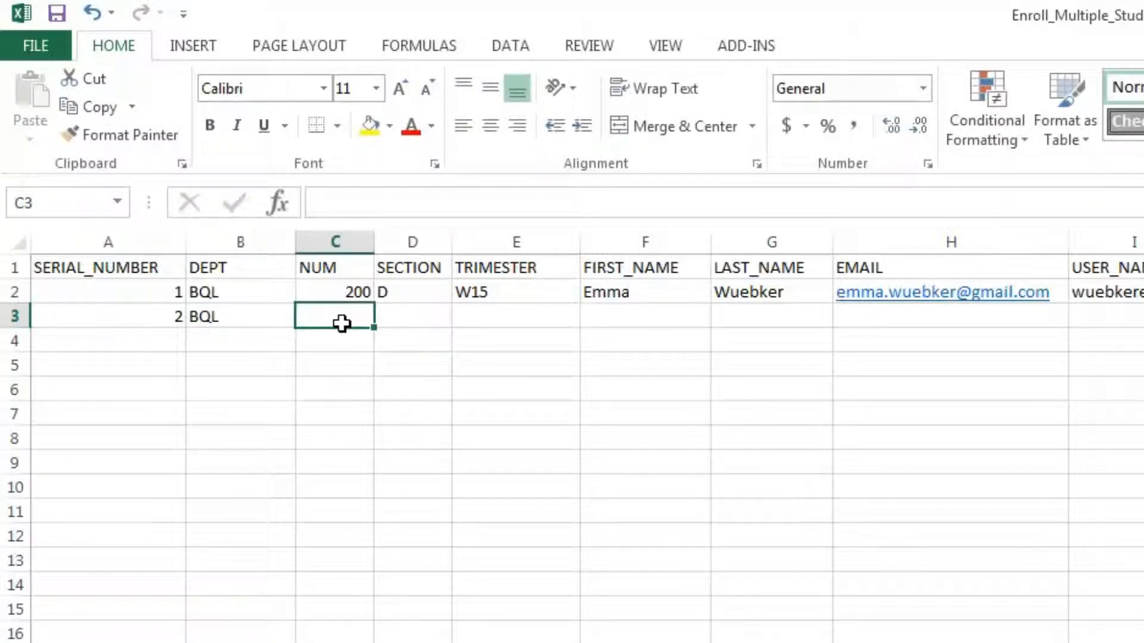
Copy 200, D and W15 down from row 2 into row 3 using Copy Cells
{"action": "left_click", "coordinate": [356, 290]}
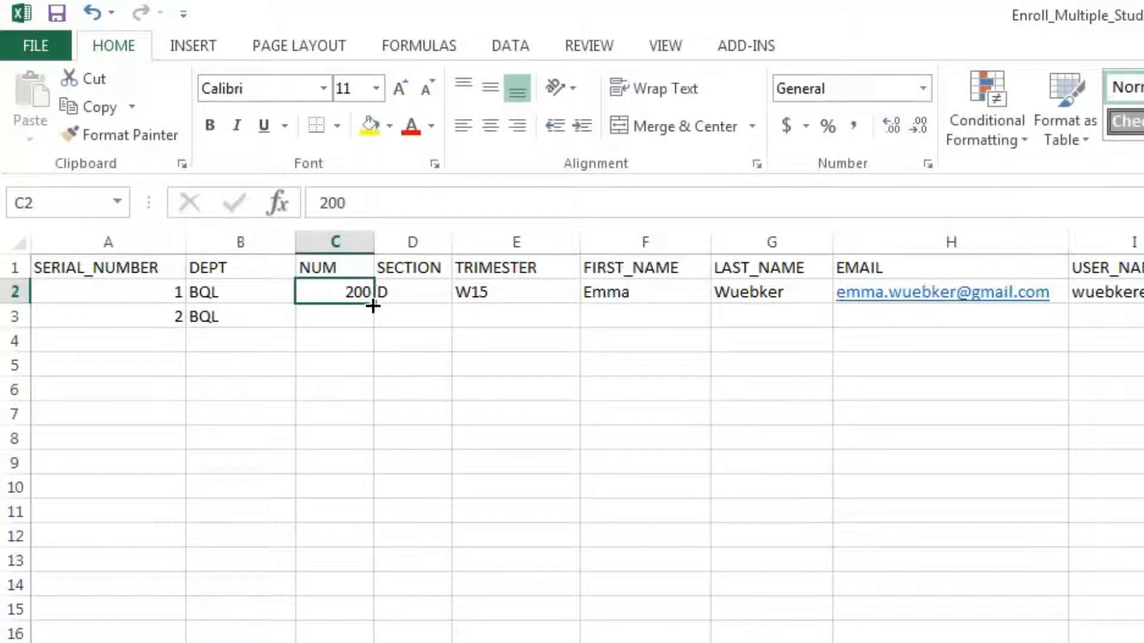
{"action": "left_click_drag", "start_coordinate": [373, 306], "coordinate": [373, 325]}
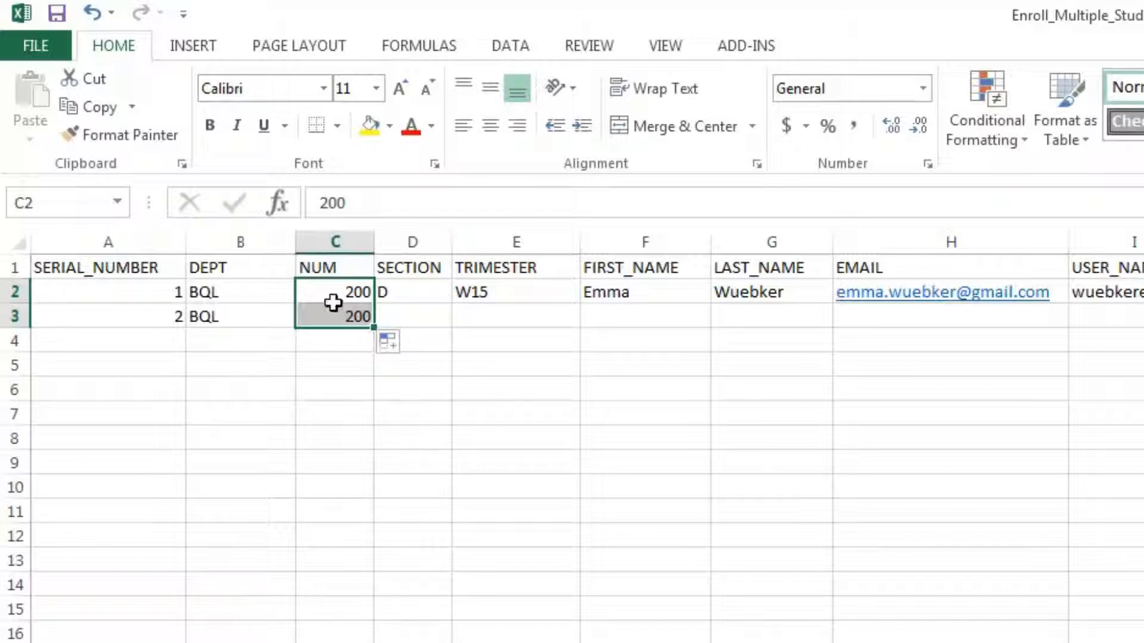
{"action": "left_click", "coordinate": [423, 296]}
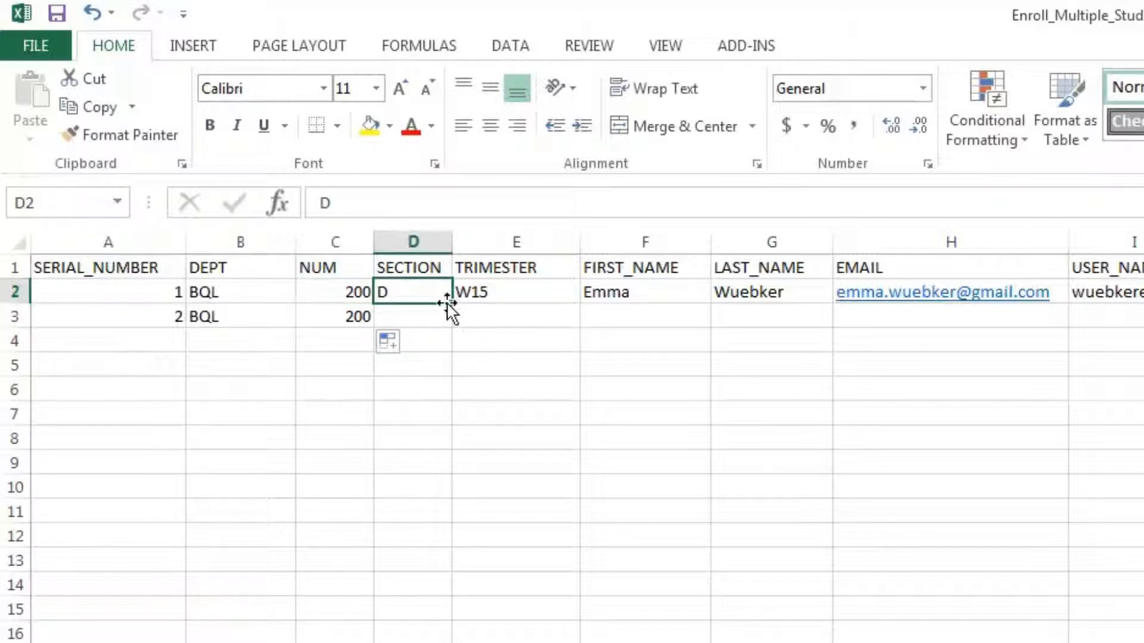
{"action": "left_click_drag", "start_coordinate": [452, 304], "coordinate": [452, 321]}
{"action": "left_click", "coordinate": [511, 295]}
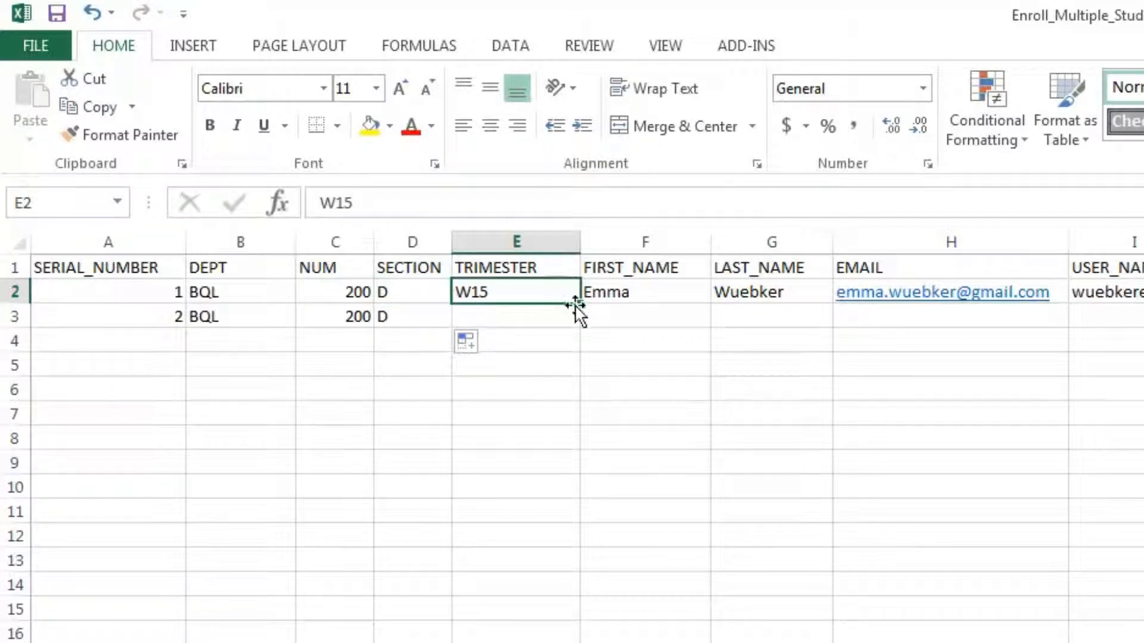
{"action": "left_click_drag", "start_coordinate": [578, 320], "coordinate": [574, 320]}
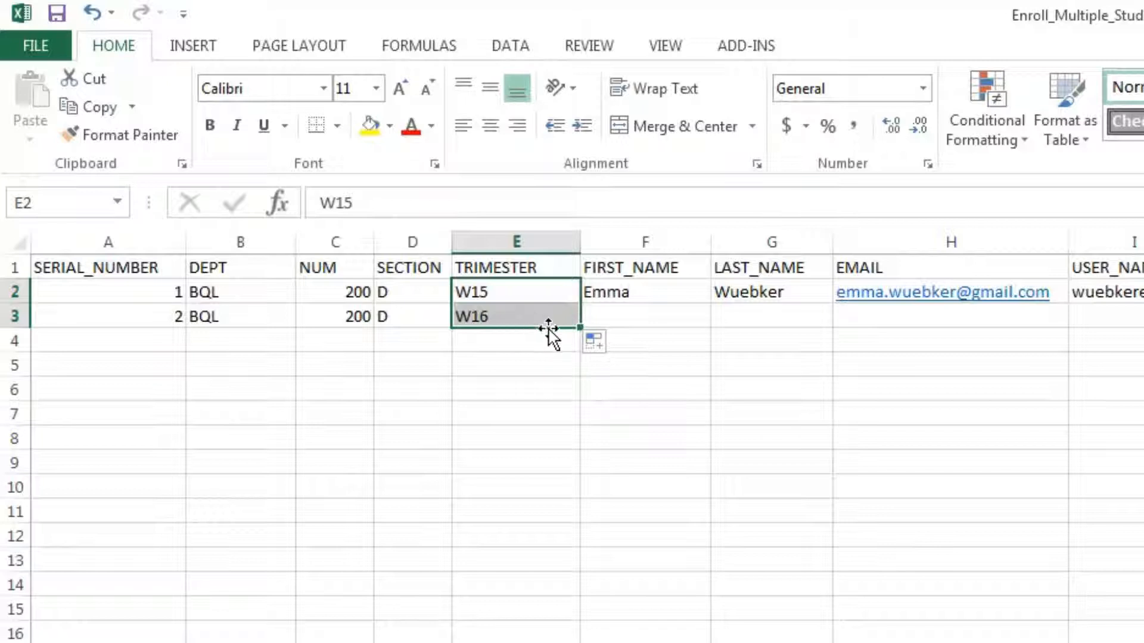
{"action": "left_click", "coordinate": [596, 347]}
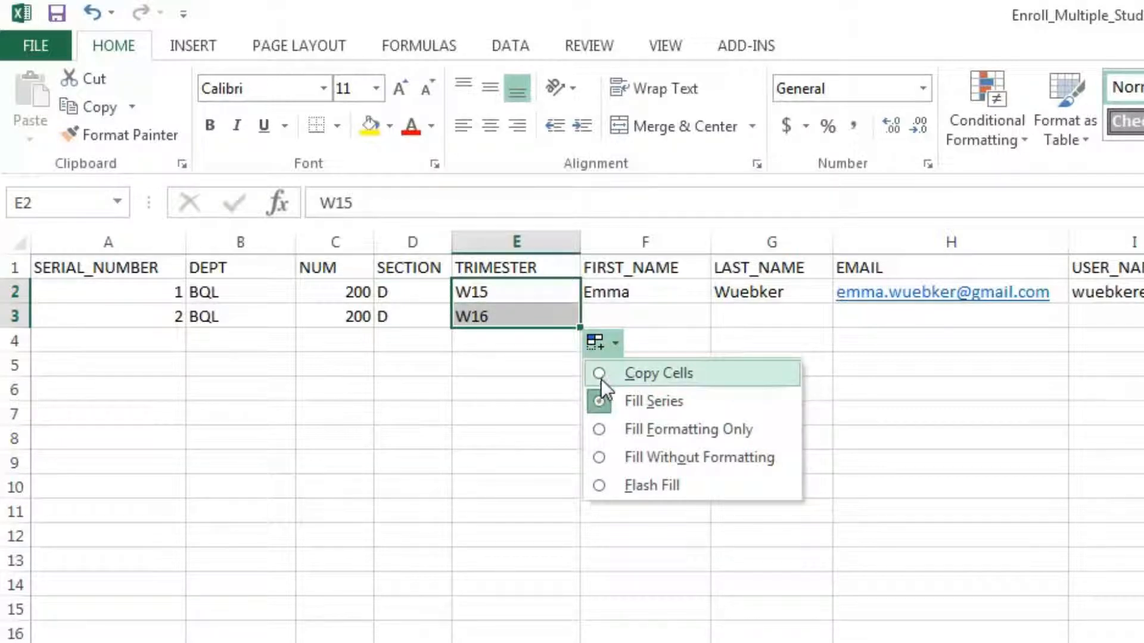
{"action": "left_click", "coordinate": [601, 379]}
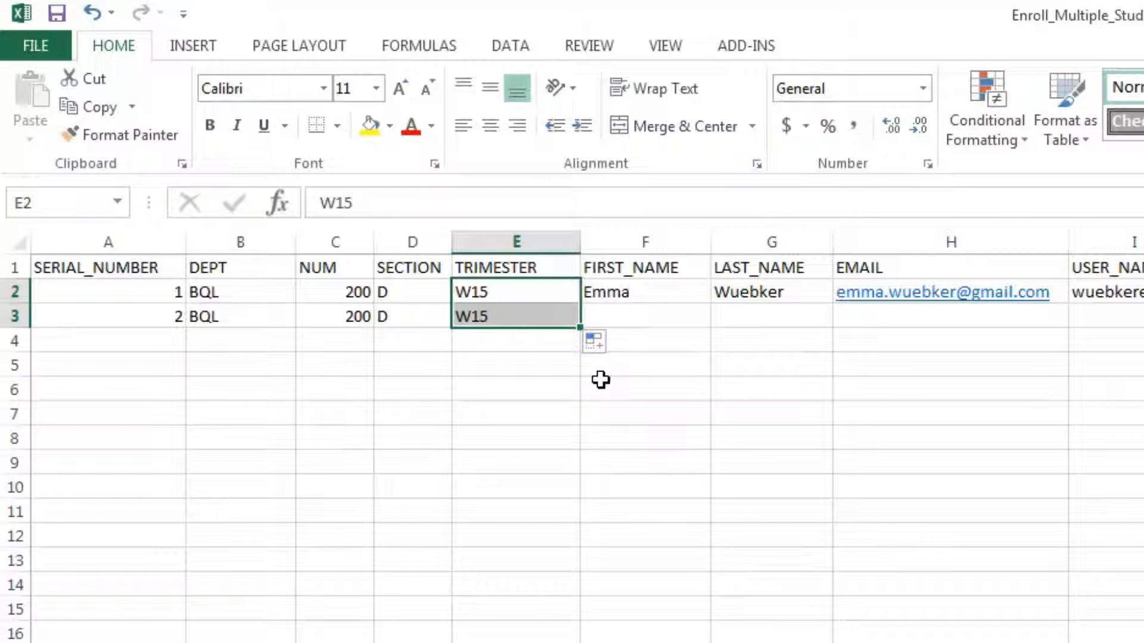
{"action": "left_click", "coordinate": [642, 319]}
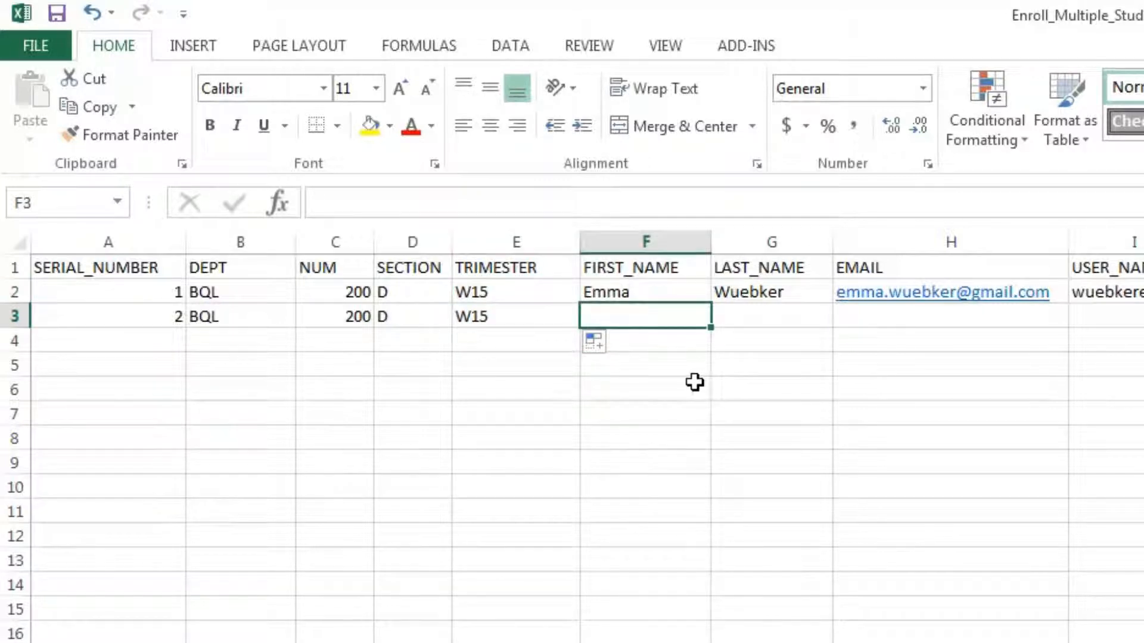
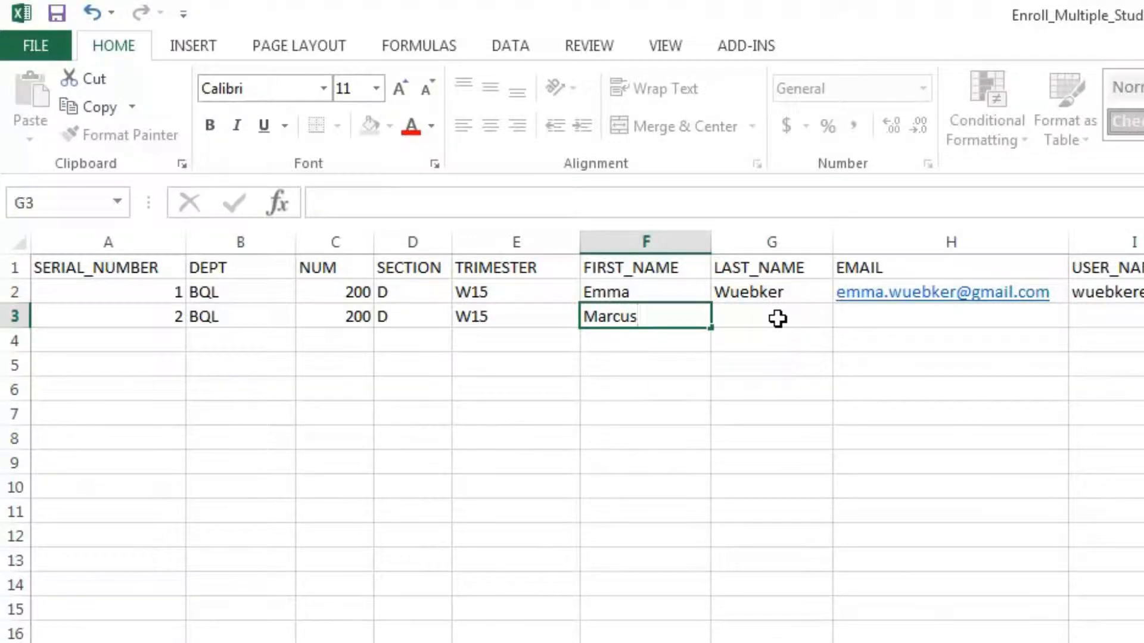
Enter the second student's first name, last name and e-mail address in F3 to H3
{"action": "left_click", "coordinate": [784, 316]}
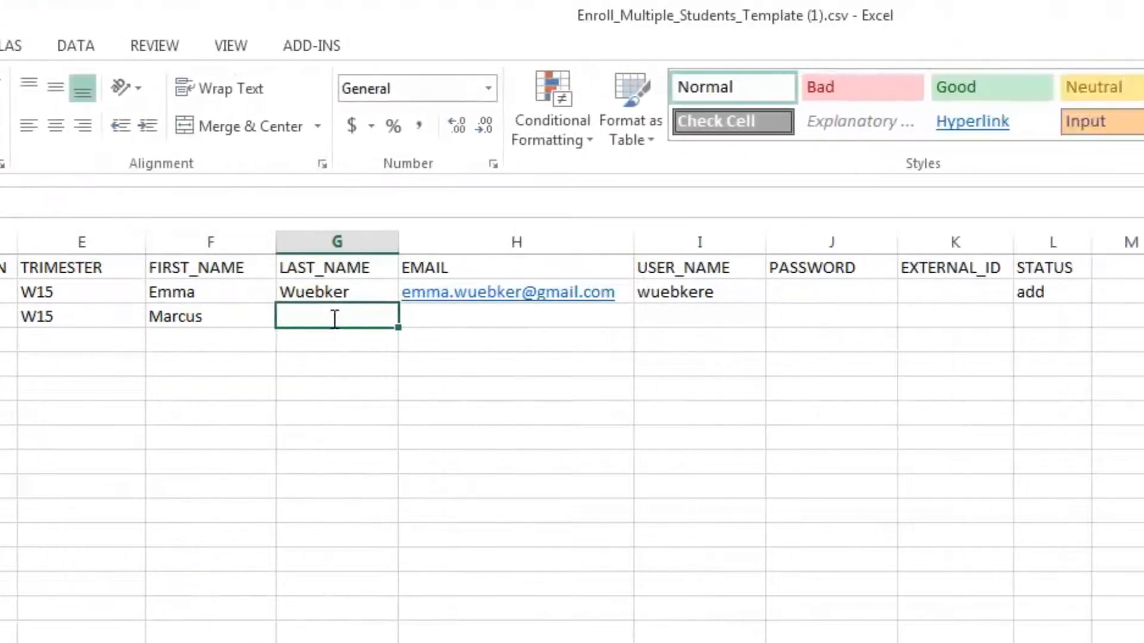
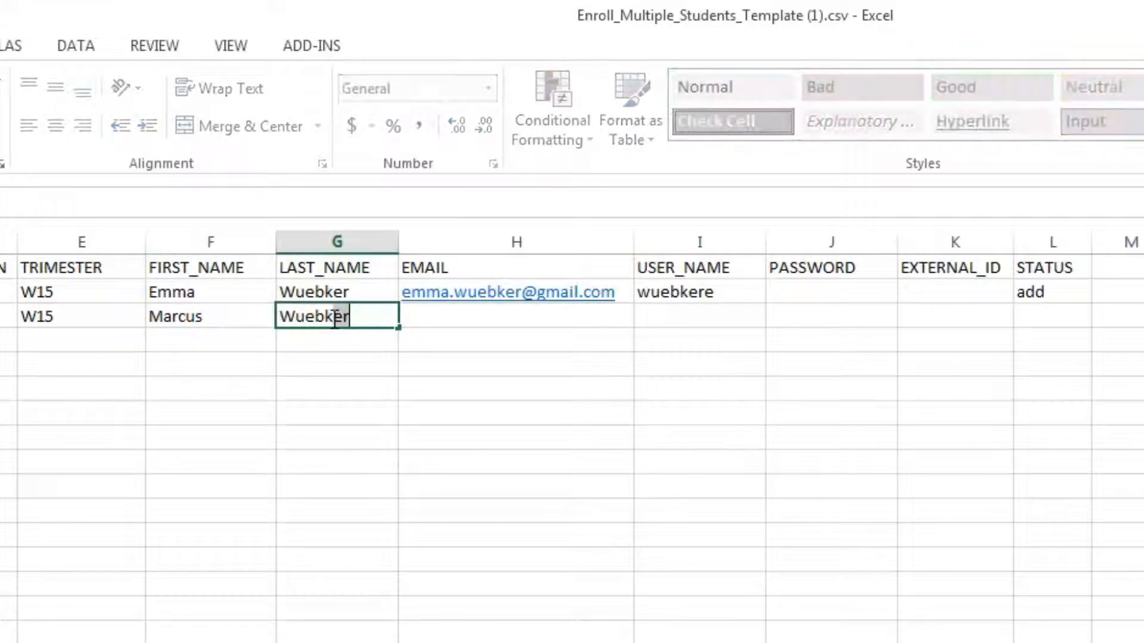
{"action": "left_click", "coordinate": [460, 313]}
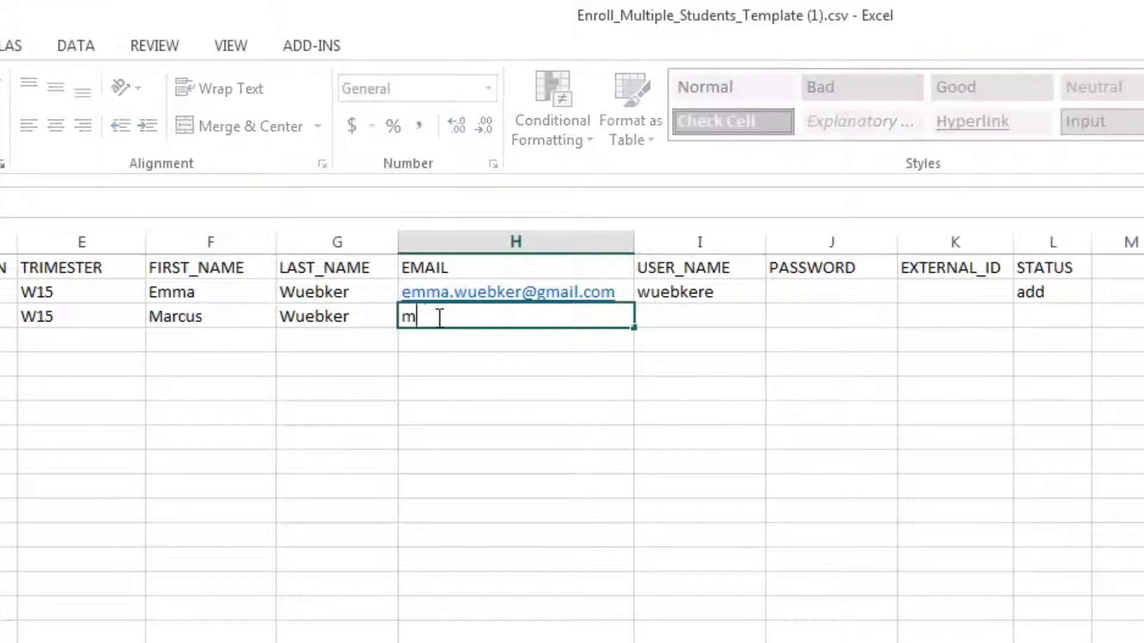
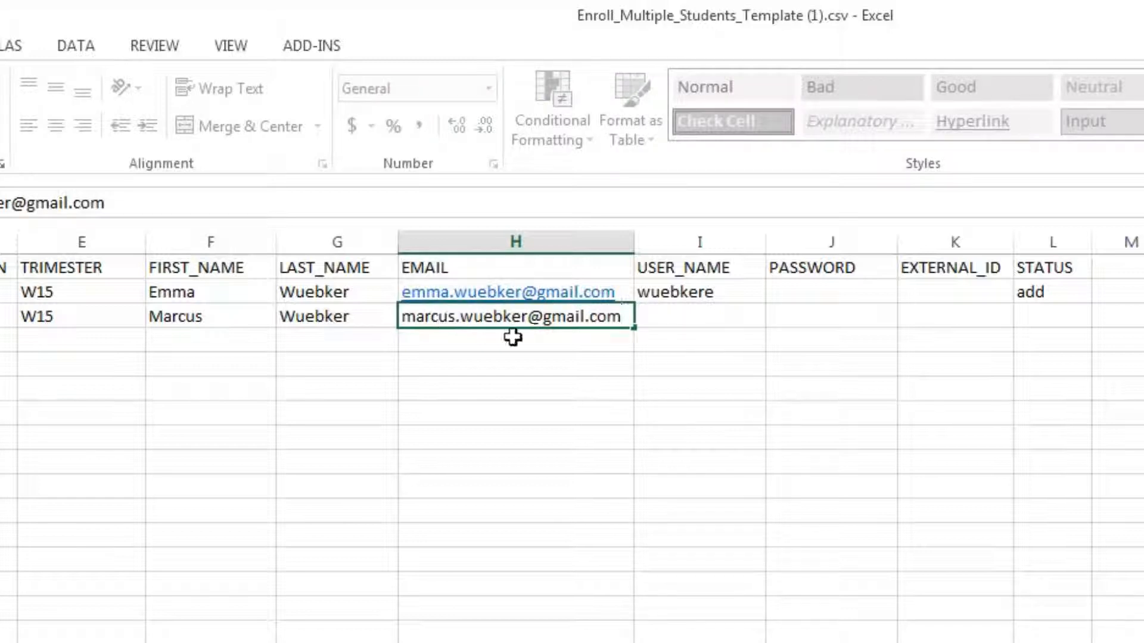
{"action": "left_click", "coordinate": [706, 311]}
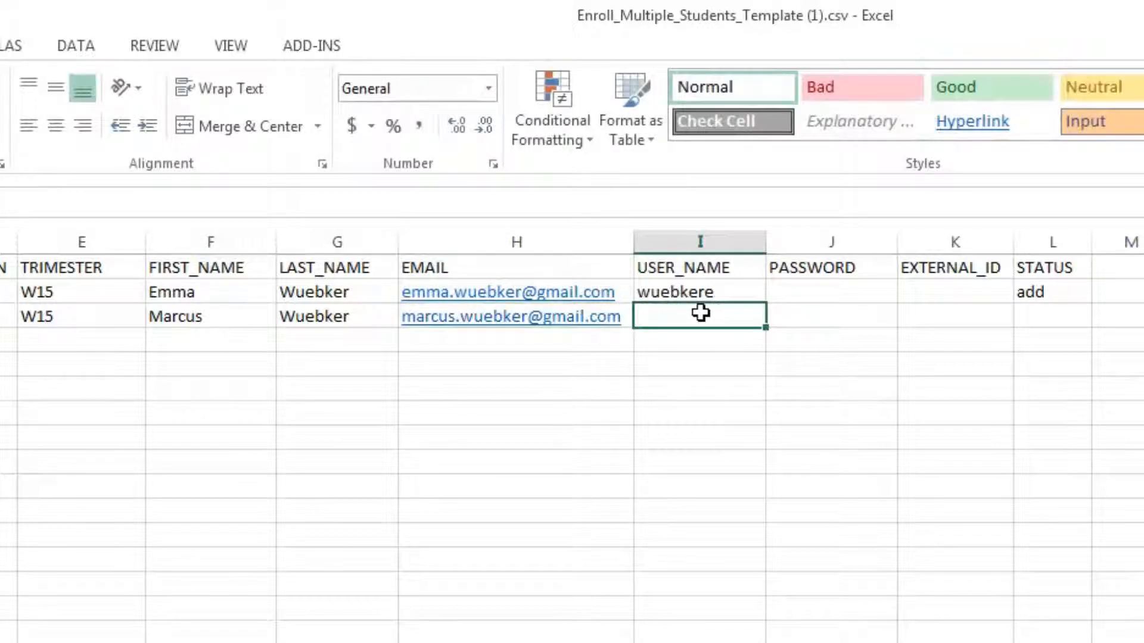
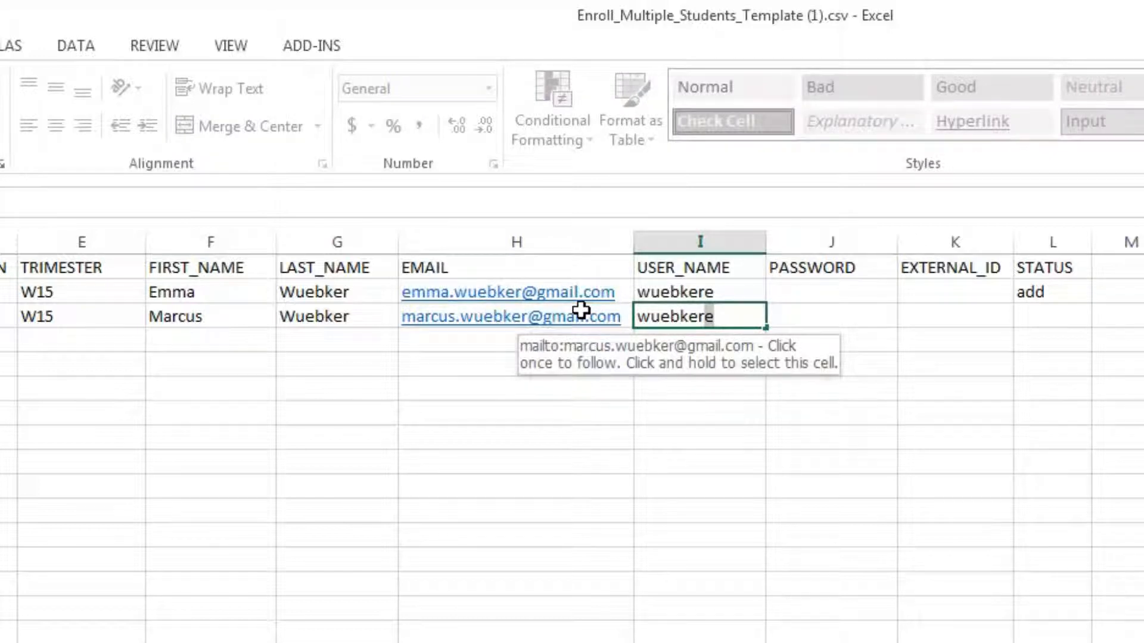
Enter the second student's user name in I3 and status add in L3
{"action": "left_click", "coordinate": [840, 320]}
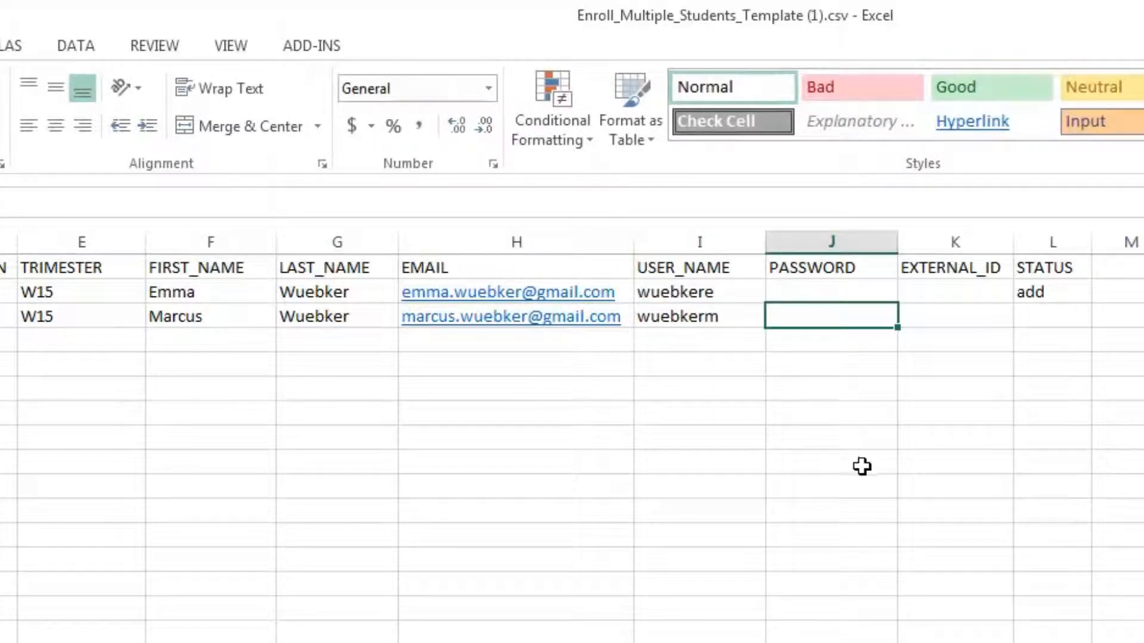
{"action": "left_click", "coordinate": [955, 314]}
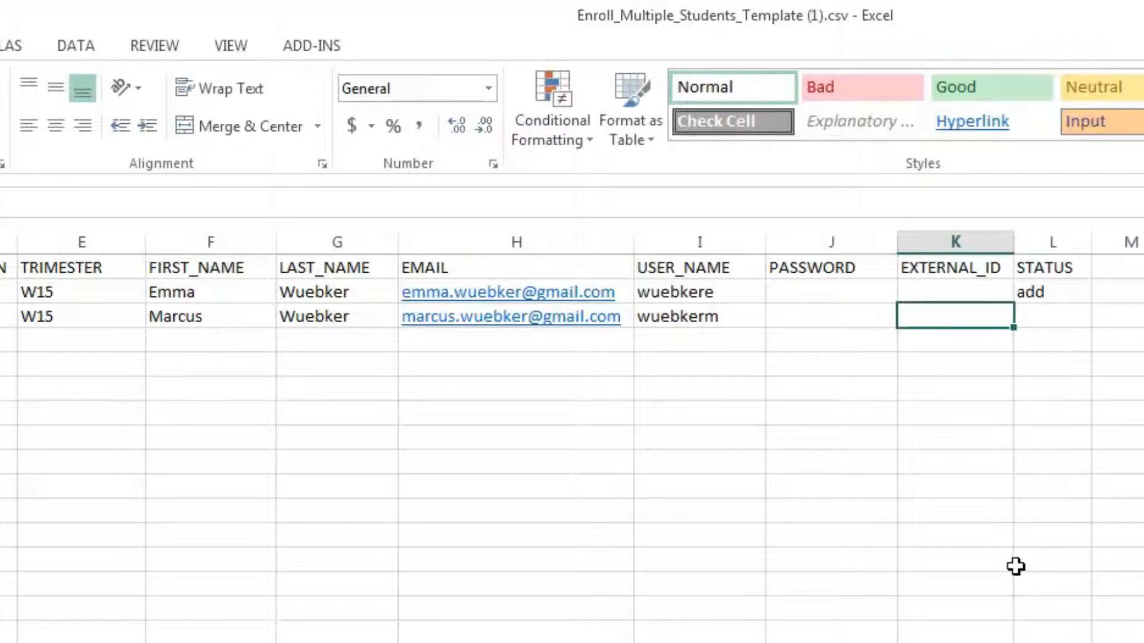
{"action": "left_click", "coordinate": [1047, 317]}
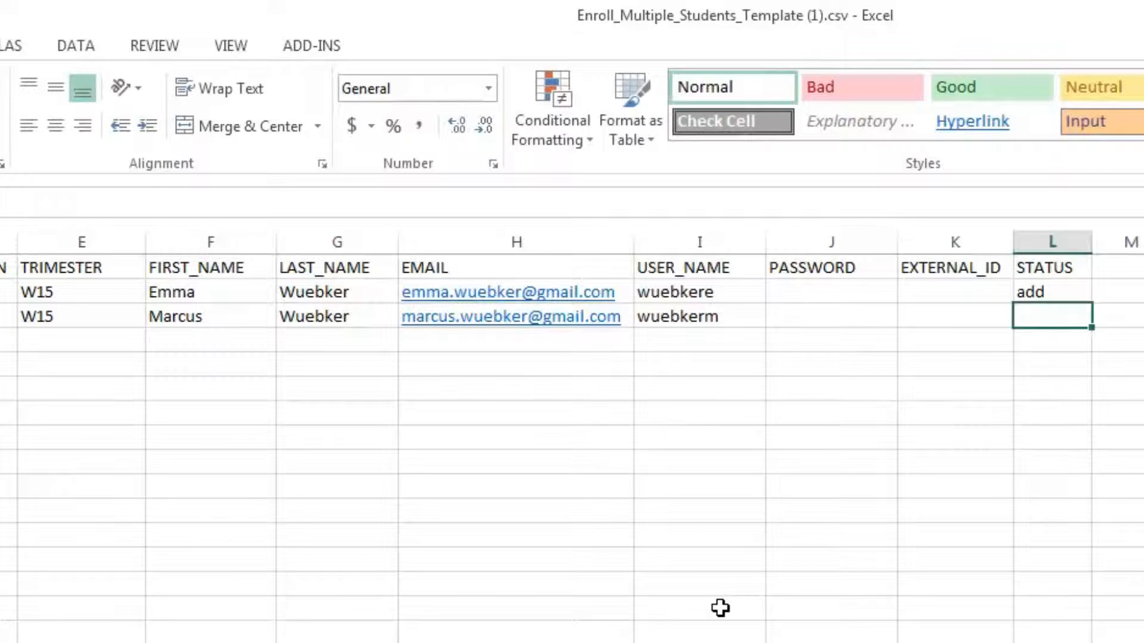
{"action": "type", "text": "add"}
{"action": "left_click", "coordinate": [241, 533]}
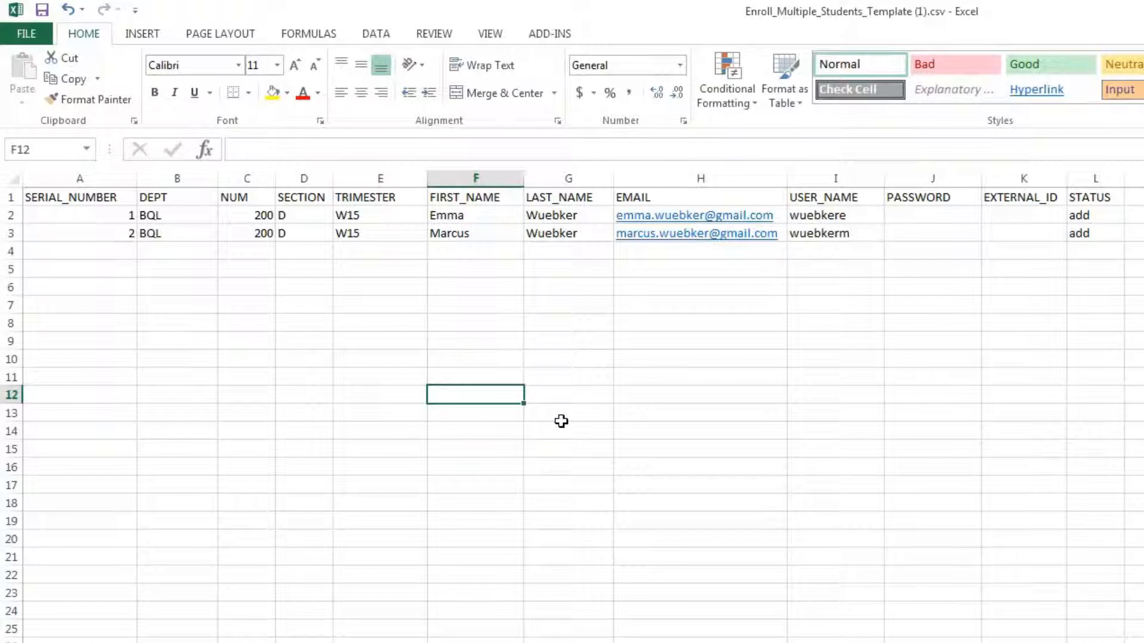
{"action": "left_click", "coordinate": [1096, 233]}
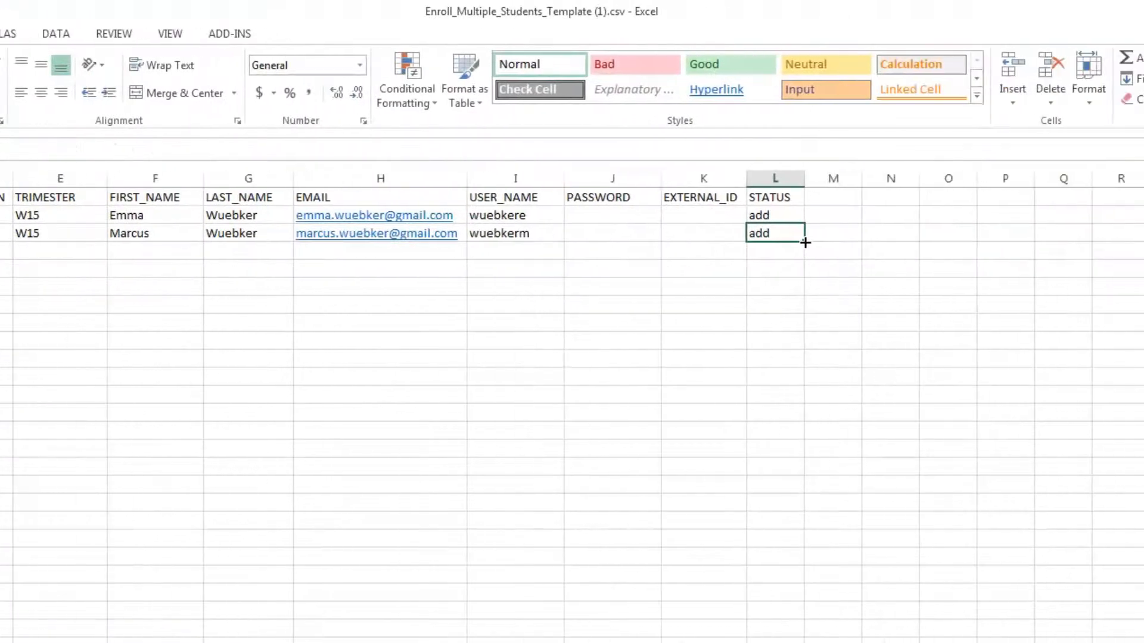
{"action": "left_click_drag", "start_coordinate": [1124, 243], "coordinate": [1096, 596]}
{"action": "left_click_drag", "start_coordinate": [775, 597], "coordinate": [775, 640]}
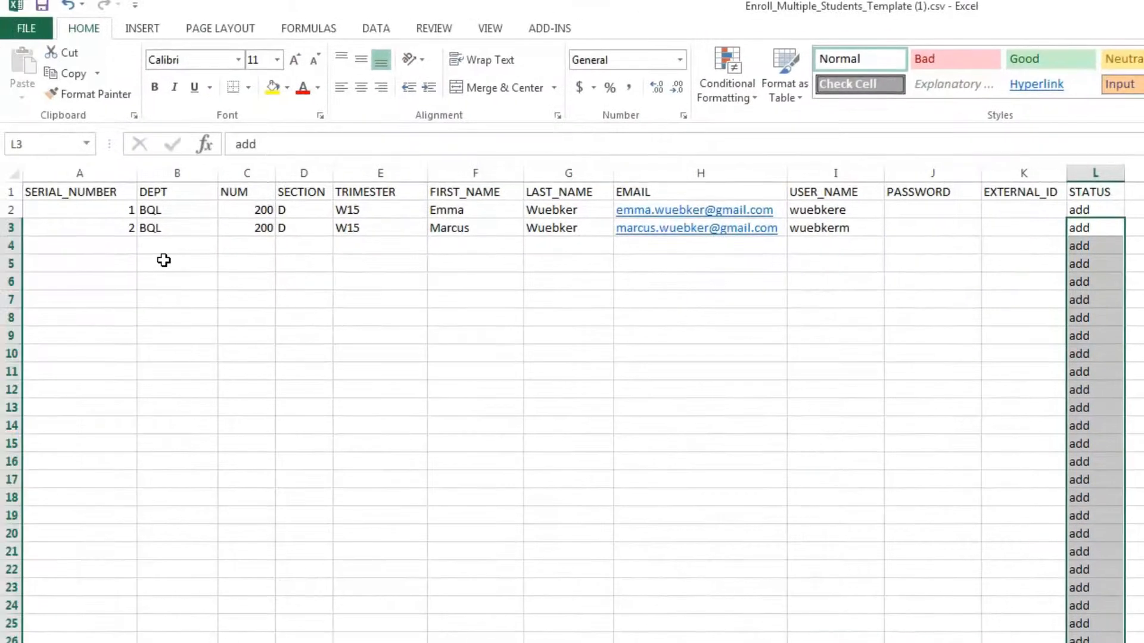
{"action": "left_click", "coordinate": [120, 230]}
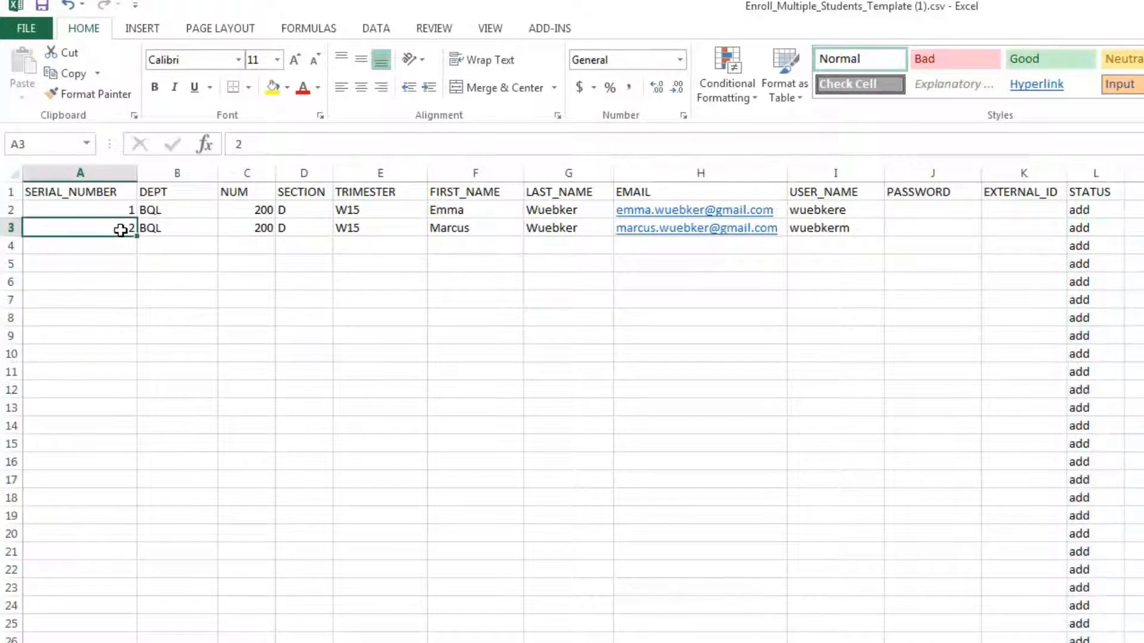
{"action": "left_click_drag", "start_coordinate": [1083, 248], "coordinate": [1079, 622]}
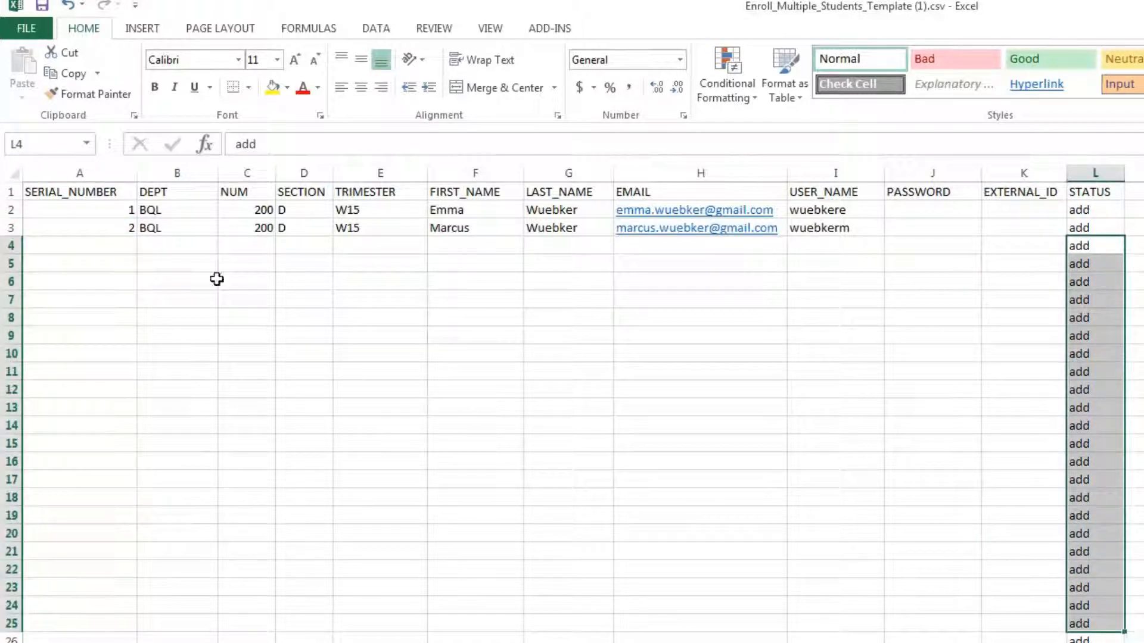
{"action": "left_click", "coordinate": [131, 232]}
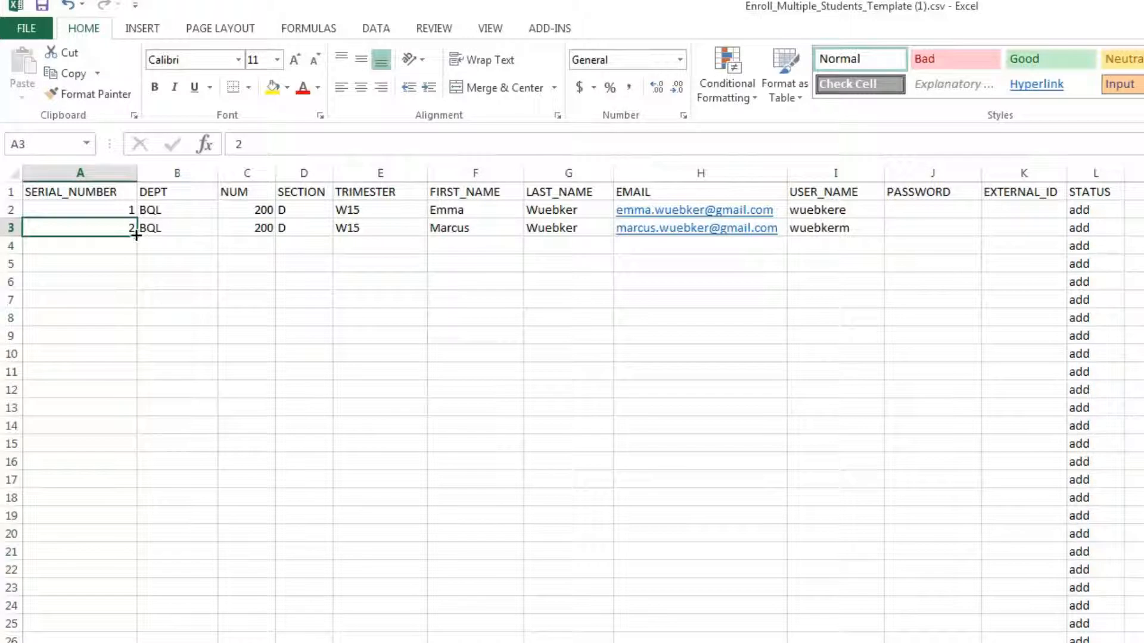
{"action": "double_click", "coordinate": [137, 237]}
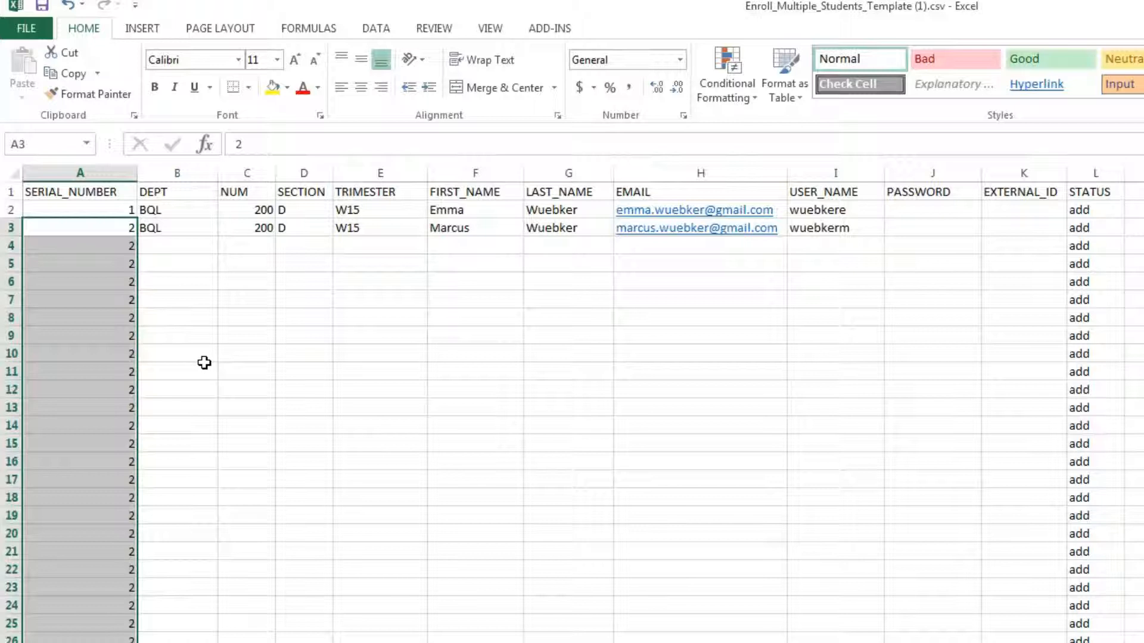
{"action": "key", "text": "Delete"}
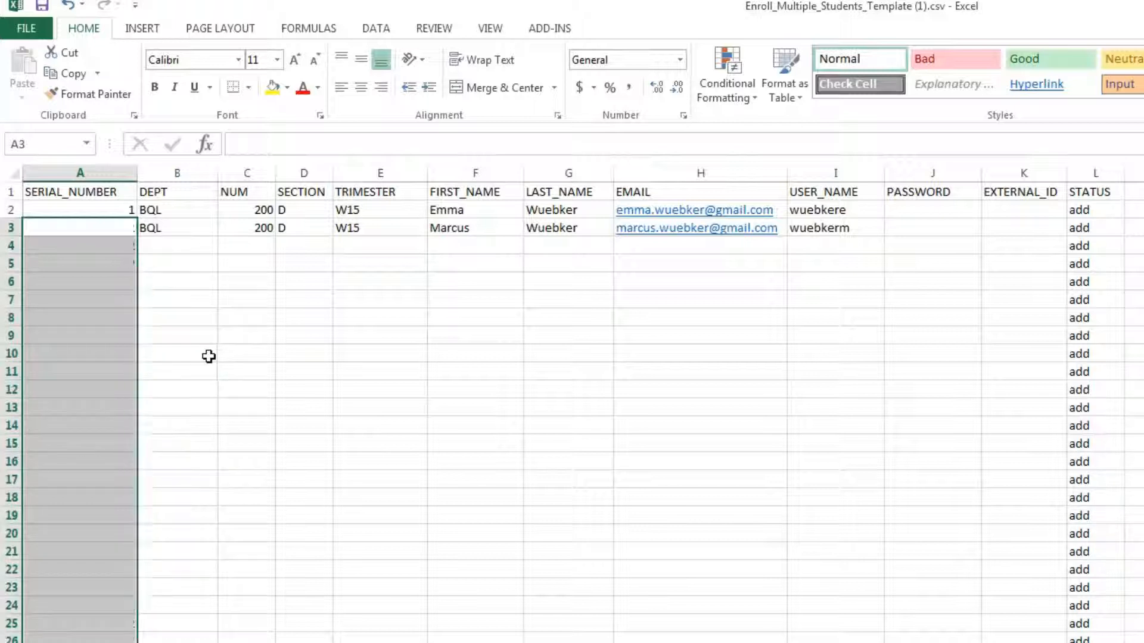
{"action": "left_click", "coordinate": [113, 228]}
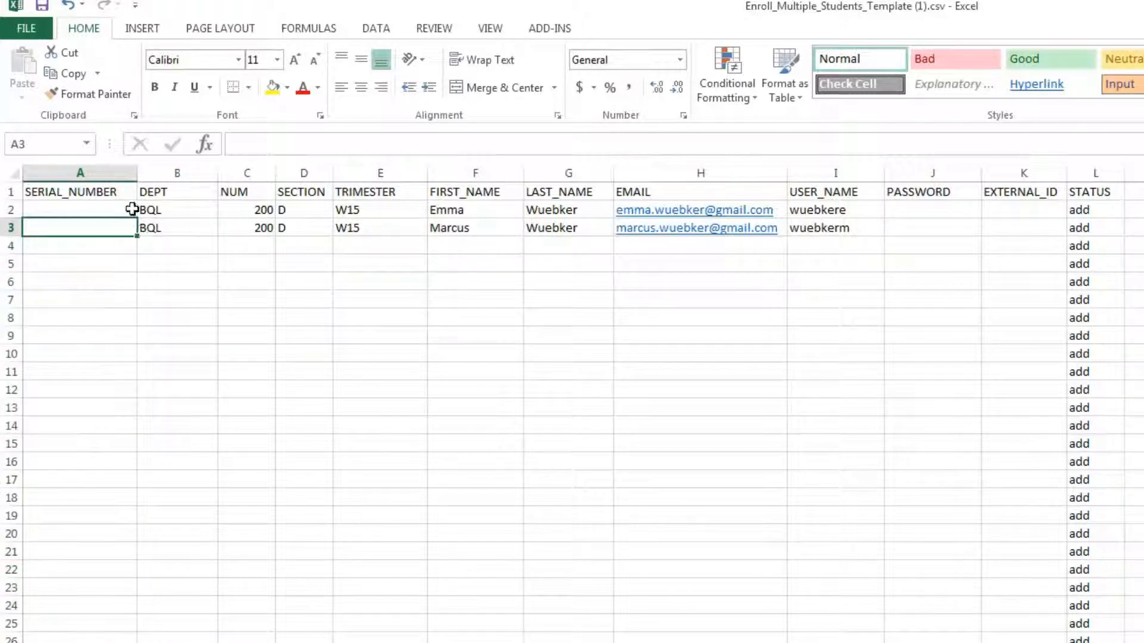
{"action": "left_click", "coordinate": [132, 212]}
{"action": "mouse_move", "coordinate": [137, 222]}
{"action": "left_mouse_down"}
{"action": "mouse_move", "coordinate": [147, 249]}
{"action": "mouse_move", "coordinate": [138, 238]}
{"action": "left_mouse_up"}
{"action": "left_click", "coordinate": [149, 249]}
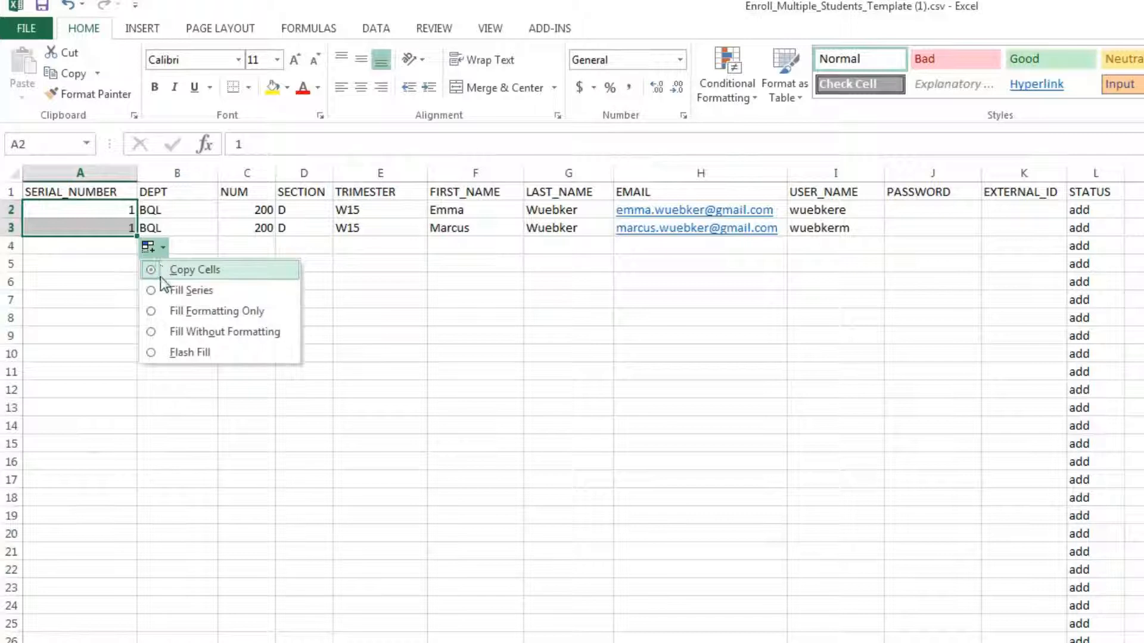
{"action": "left_click", "coordinate": [156, 291]}
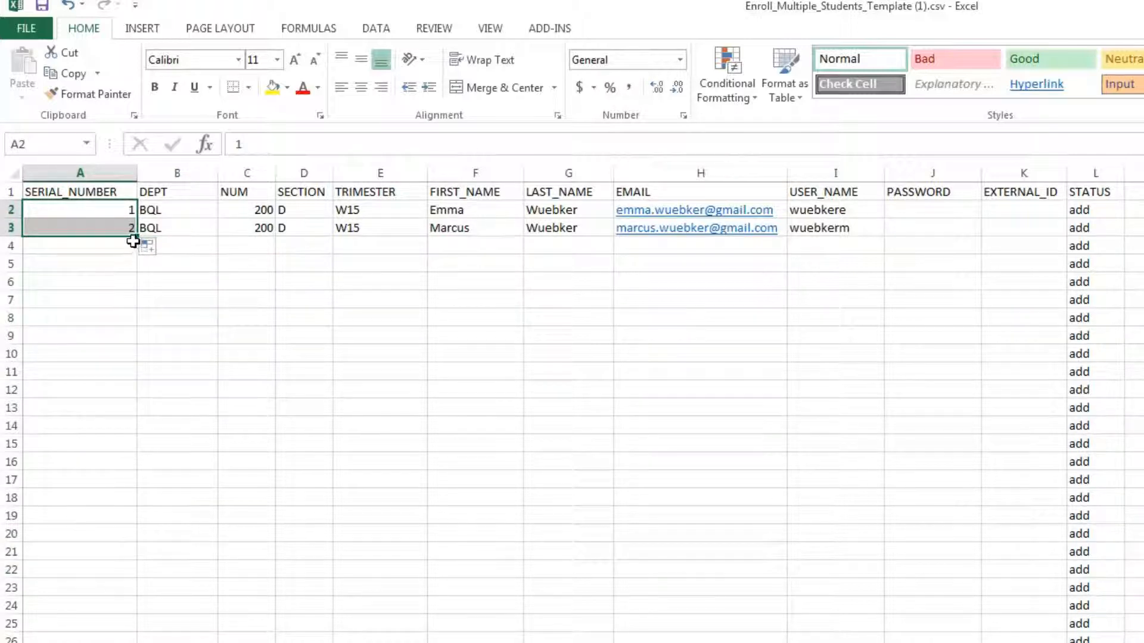
{"action": "left_click_drag", "start_coordinate": [137, 238], "coordinate": [94, 590]}
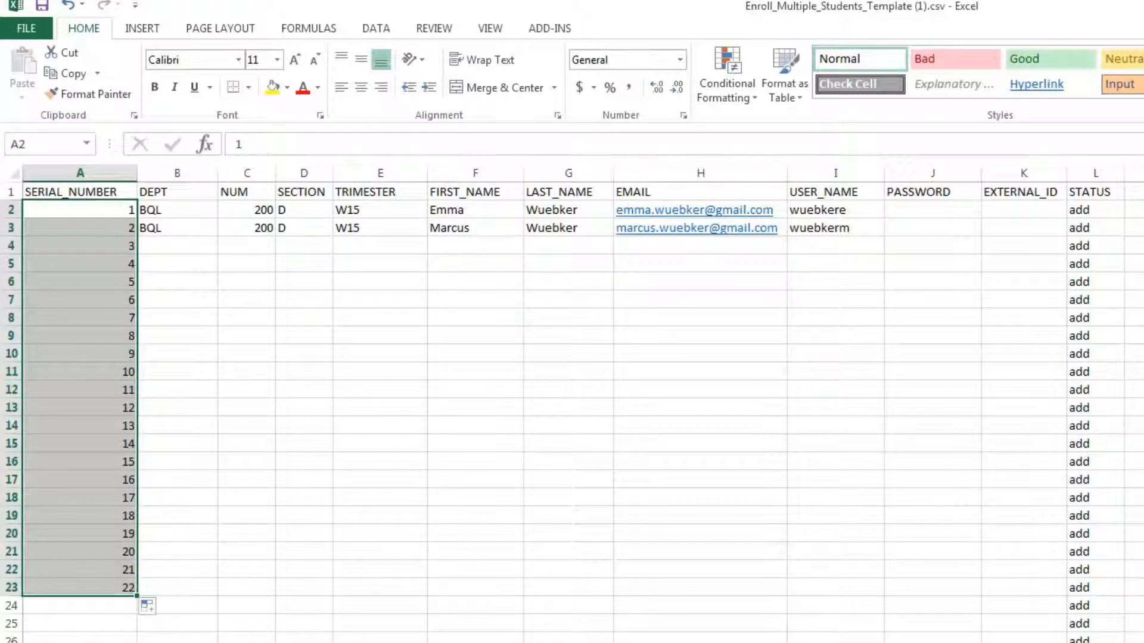
{"action": "left_click", "coordinate": [91, 303]}
{"action": "left_click_drag", "start_coordinate": [93, 246], "coordinate": [96, 593]}
{"action": "key", "text": "BackSpace"}
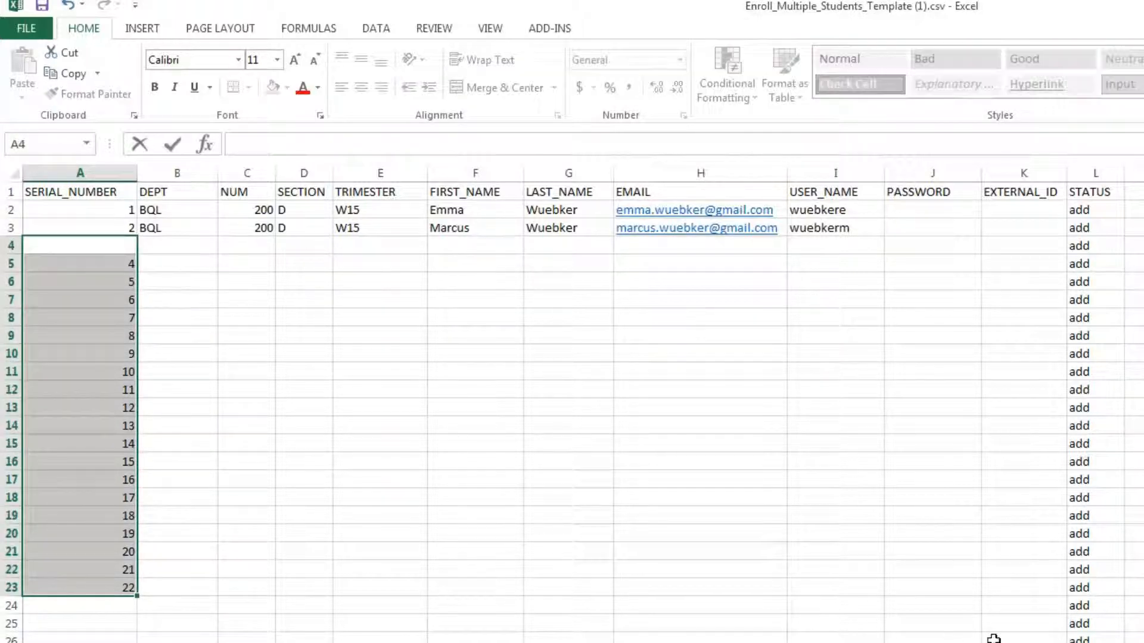
{"action": "left_click", "coordinate": [197, 515]}
{"action": "left_click_drag", "start_coordinate": [102, 587], "coordinate": [102, 271]}
{"action": "key", "text": "Delete"}
{"action": "left_click_drag", "start_coordinate": [1096, 642], "coordinate": [1108, 252]}
{"action": "key", "text": "Delete"}
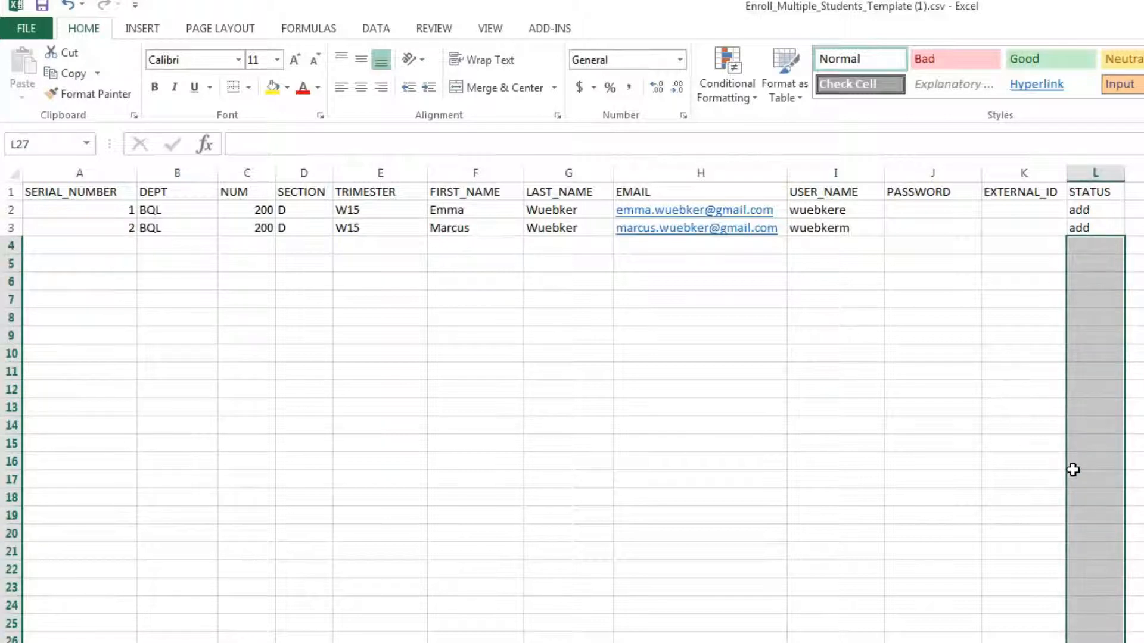
{"action": "left_click", "coordinate": [1143, 533]}
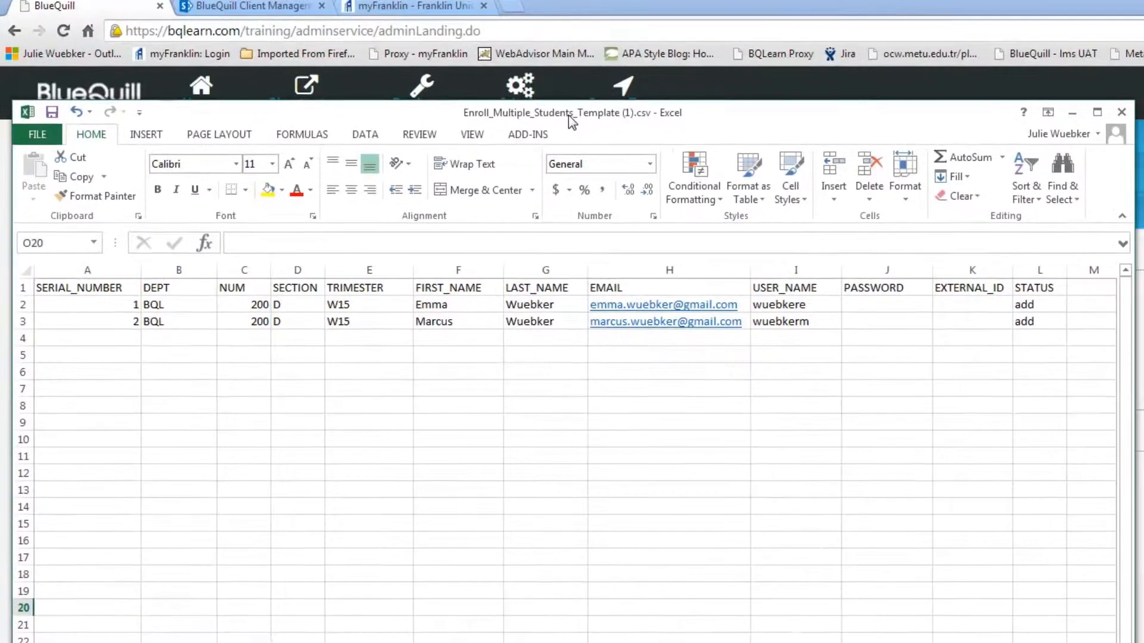
Save the sheet as Enroll_Multiple_Students_Template - BQL200Test.csv, keeping the CSV format
{"action": "left_click_drag", "start_coordinate": [568, 115], "coordinate": [621, 172]}
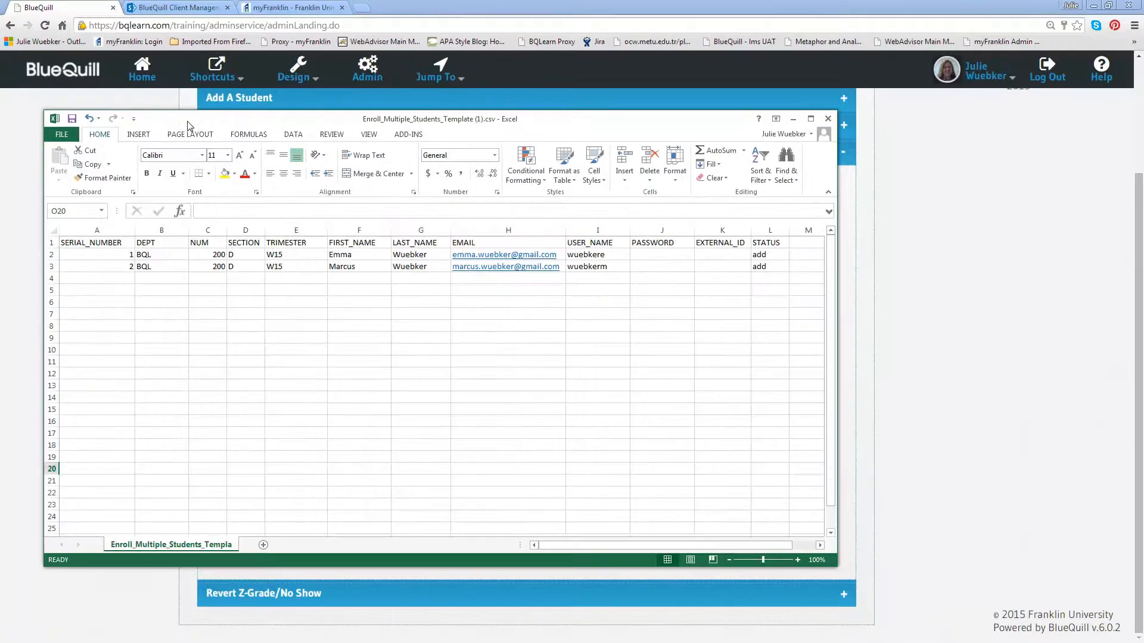
{"action": "left_click", "coordinate": [61, 134]}
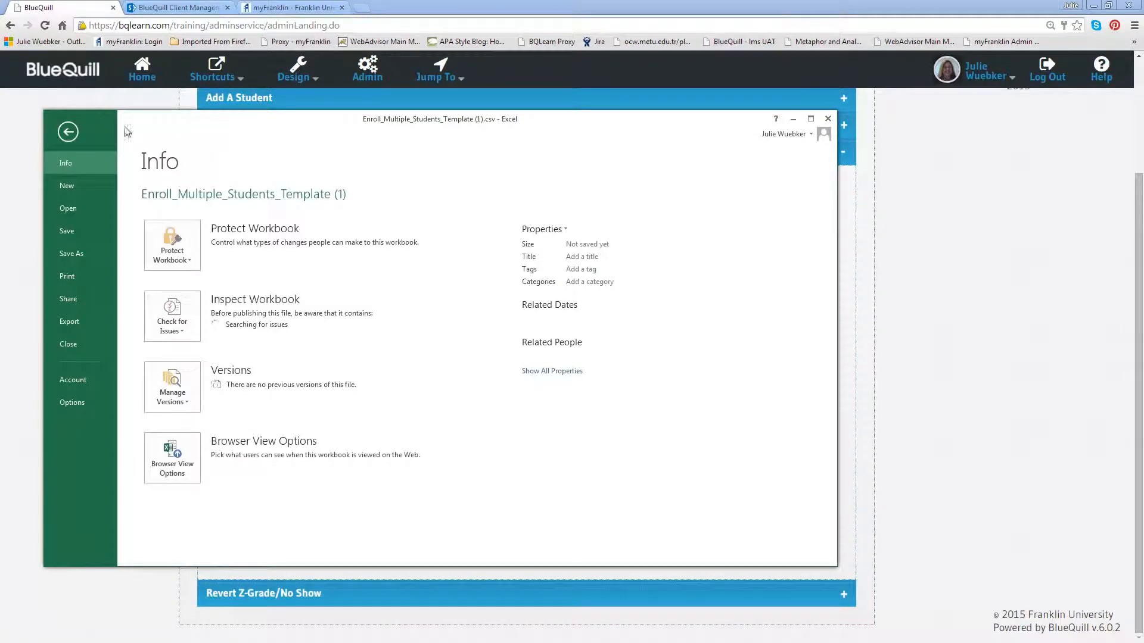
{"action": "left_click", "coordinate": [113, 253]}
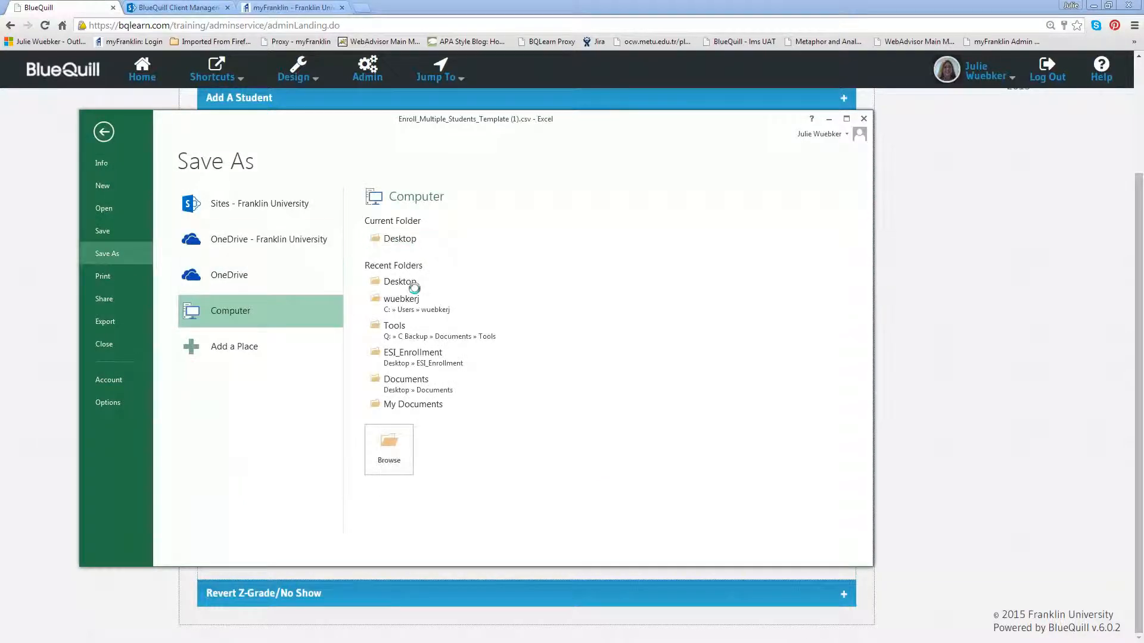
{"action": "left_click", "coordinate": [405, 439]}
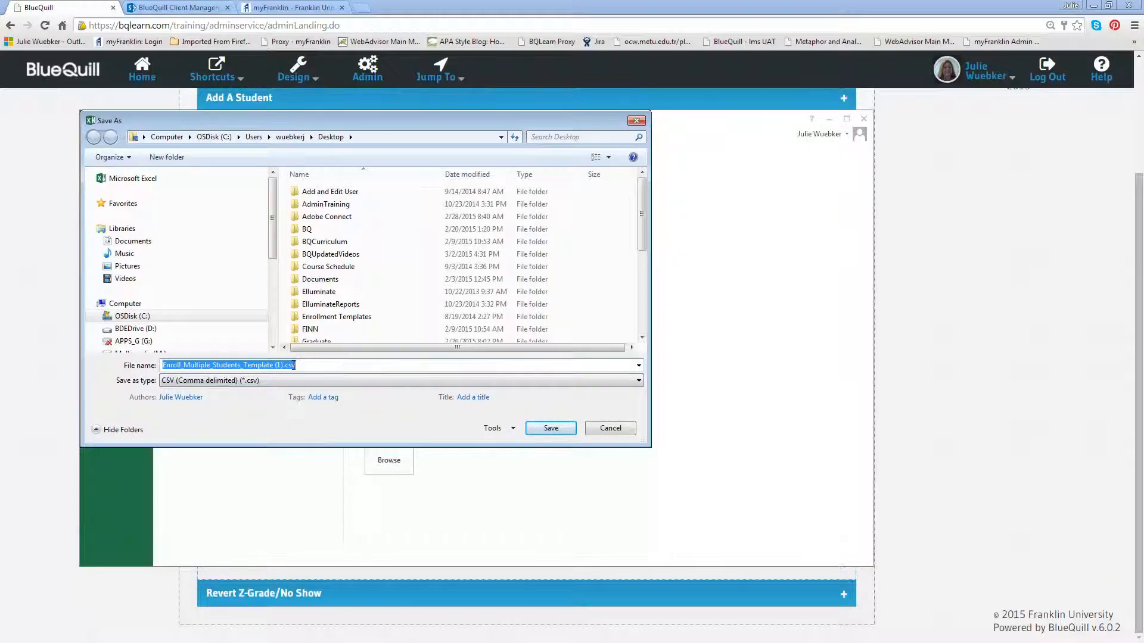
{"action": "left_click", "coordinate": [284, 366]}
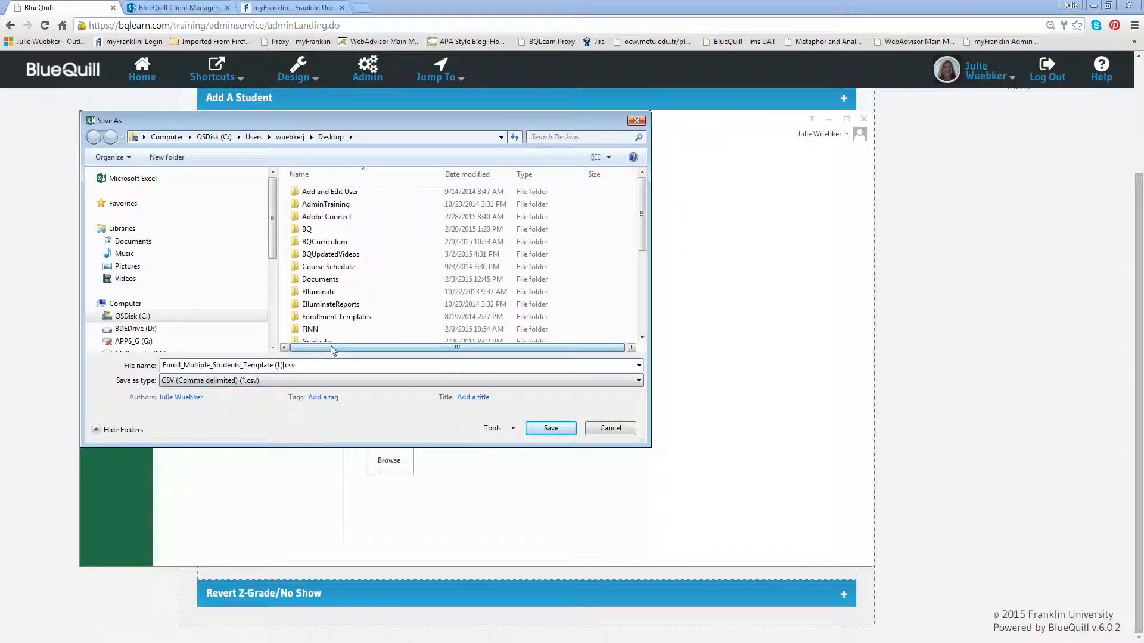
{"action": "key", "text": "BackSpace"}
{"action": "key", "text": "BackSpace"}
{"action": "type", "text": "- BQL200Test"}
{"action": "left_click", "coordinate": [549, 428]}
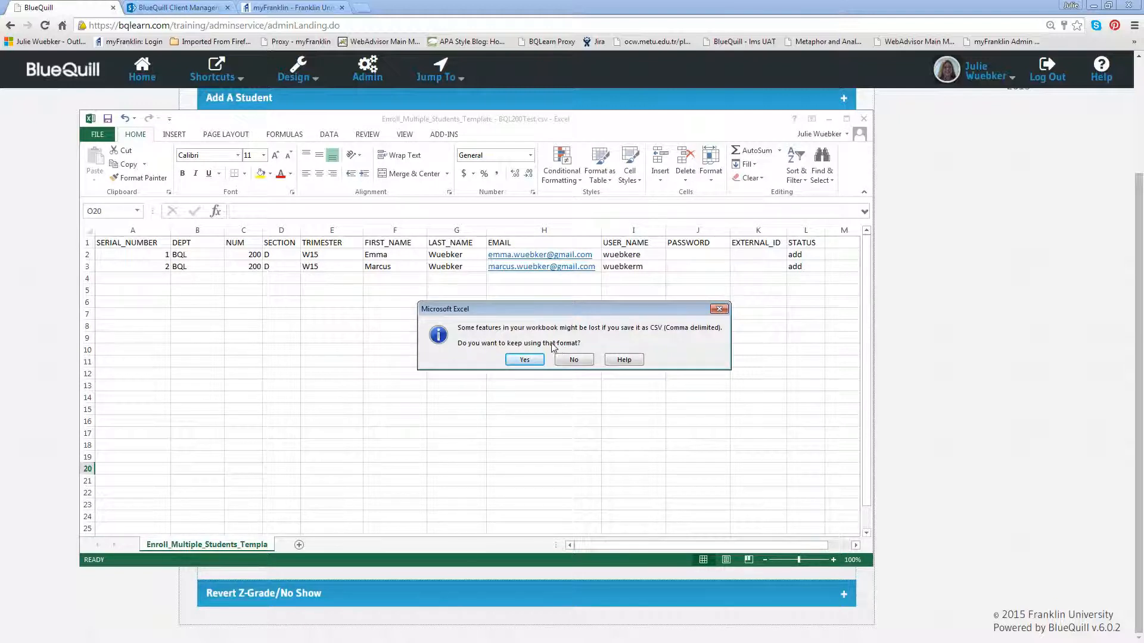
{"action": "left_click", "coordinate": [524, 360]}
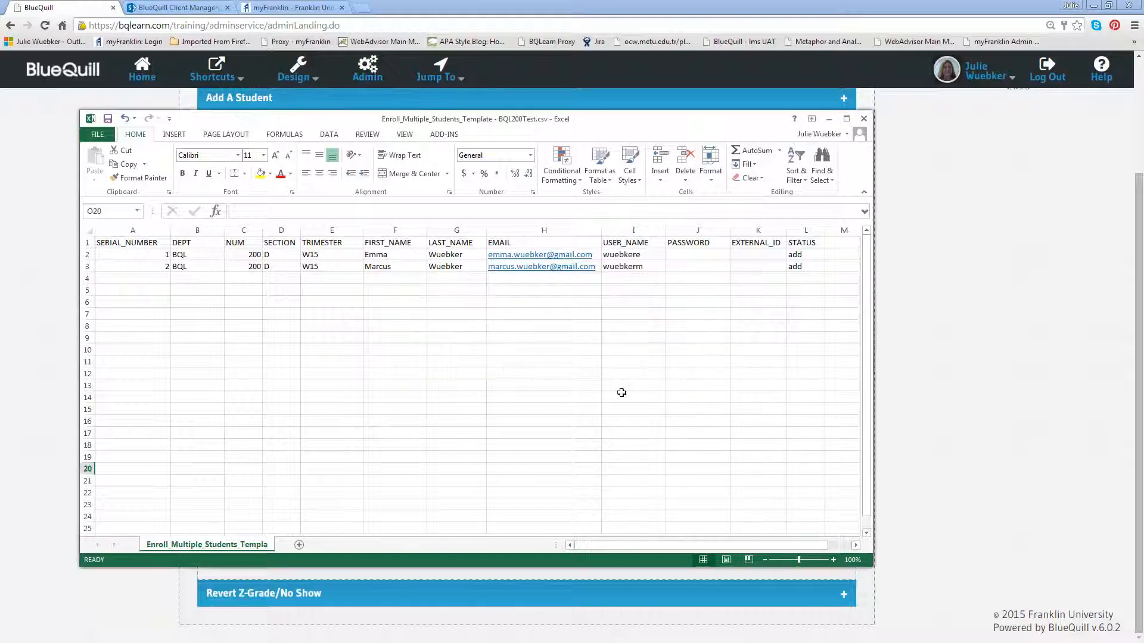
Close the workbook, replacing the BQL200Test CSV, then quit Excel without saving further changes
{"action": "left_click", "coordinate": [864, 119]}
{"action": "left_click", "coordinate": [520, 342]}
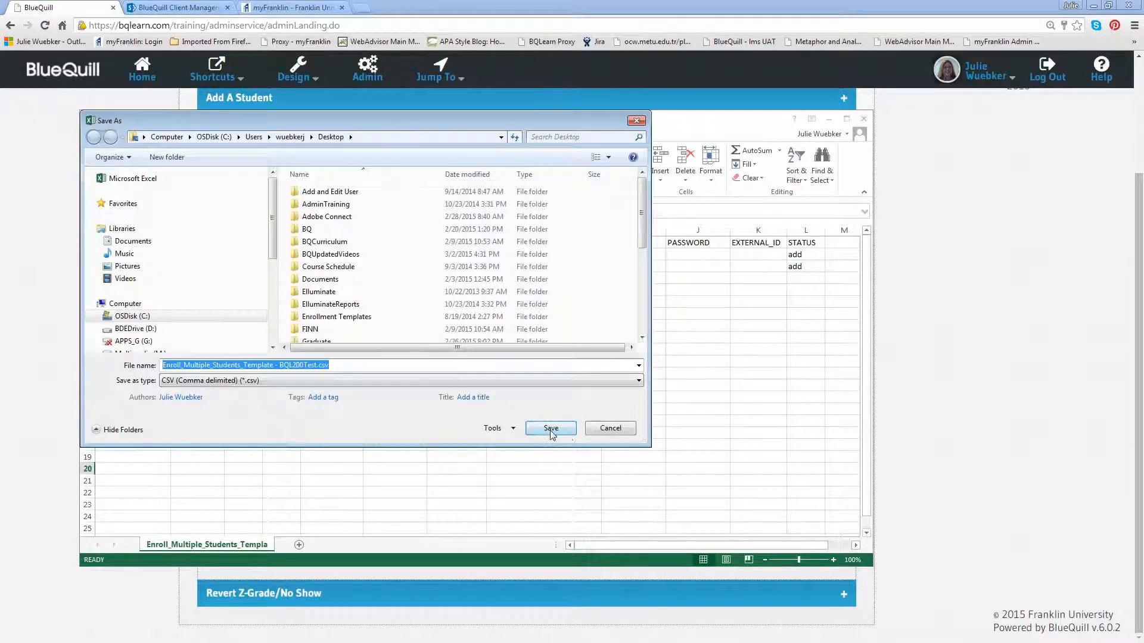
{"action": "left_click", "coordinate": [551, 430]}
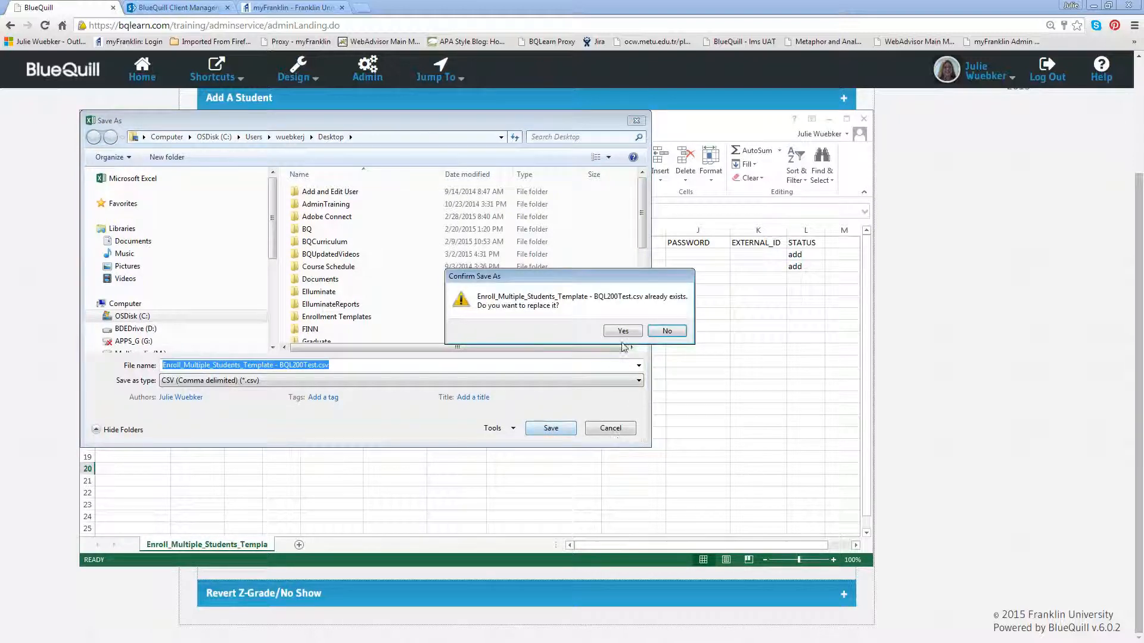
{"action": "left_click", "coordinate": [621, 333]}
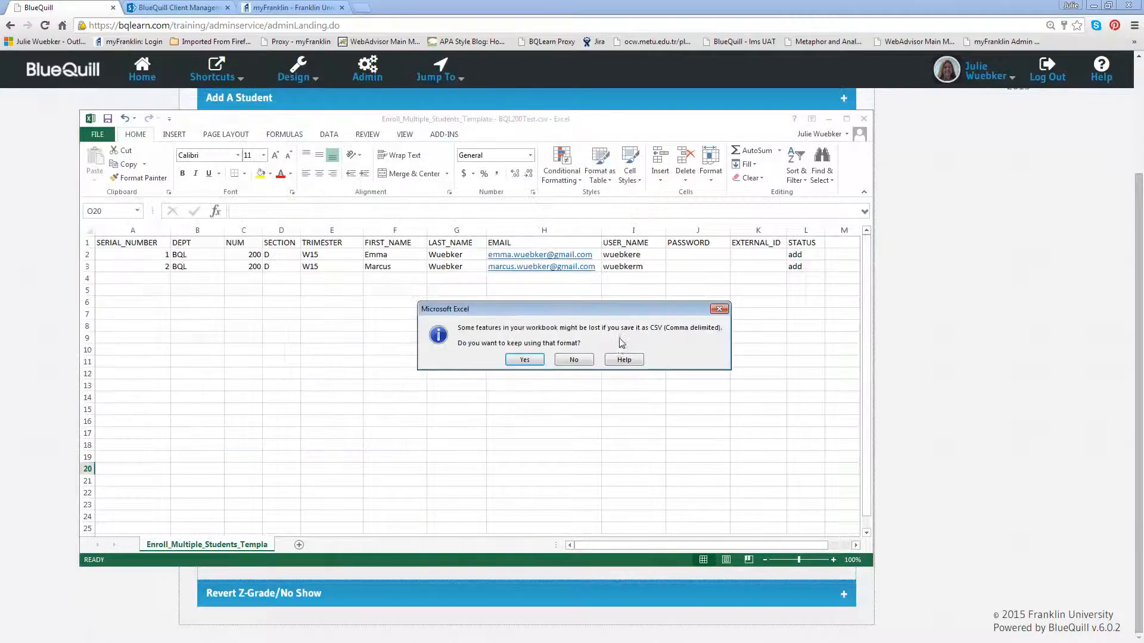
{"action": "left_click", "coordinate": [573, 361]}
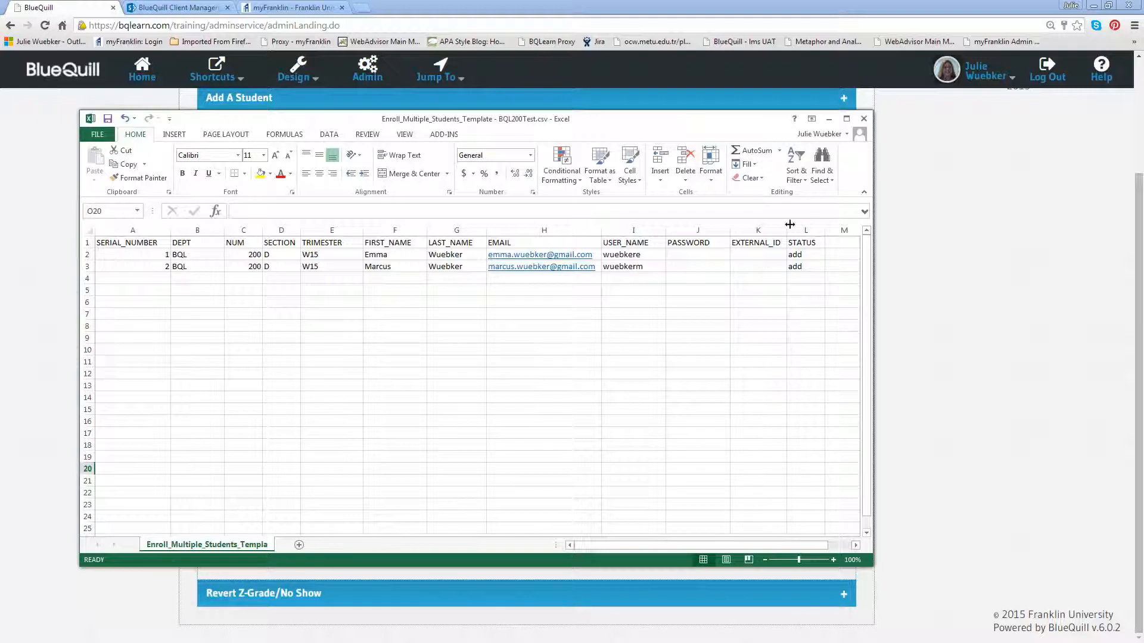
{"action": "left_click", "coordinate": [863, 119]}
{"action": "left_click", "coordinate": [570, 344]}
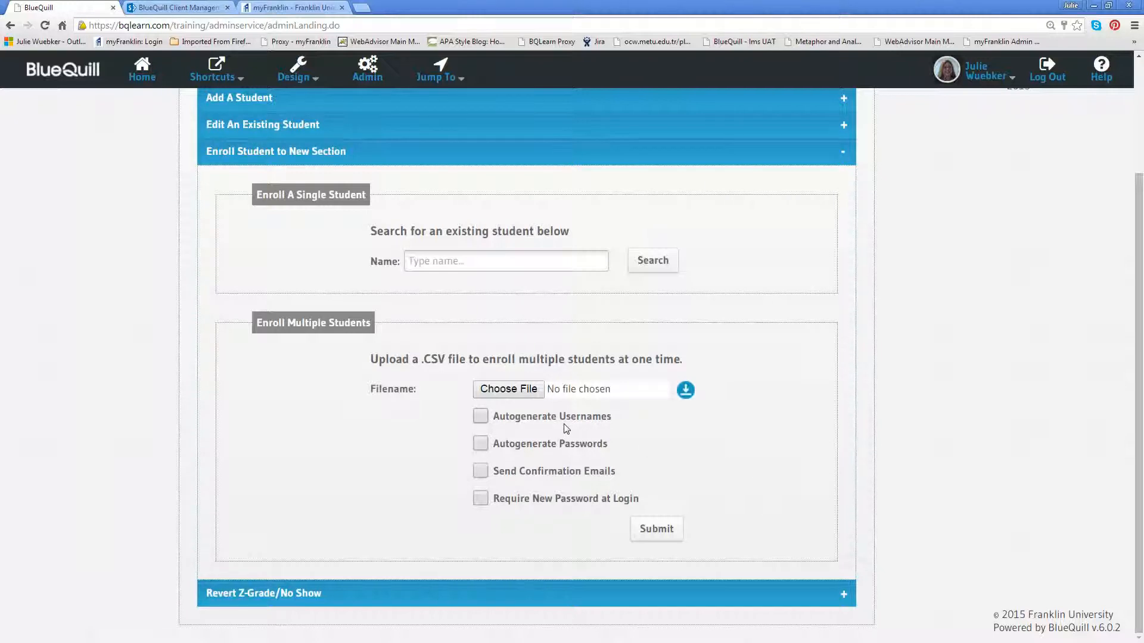
Choose Enroll_Multiple_Students_Template - BQL200Test.csv from the Desktop as the upload file
{"action": "left_click", "coordinate": [526, 396]}
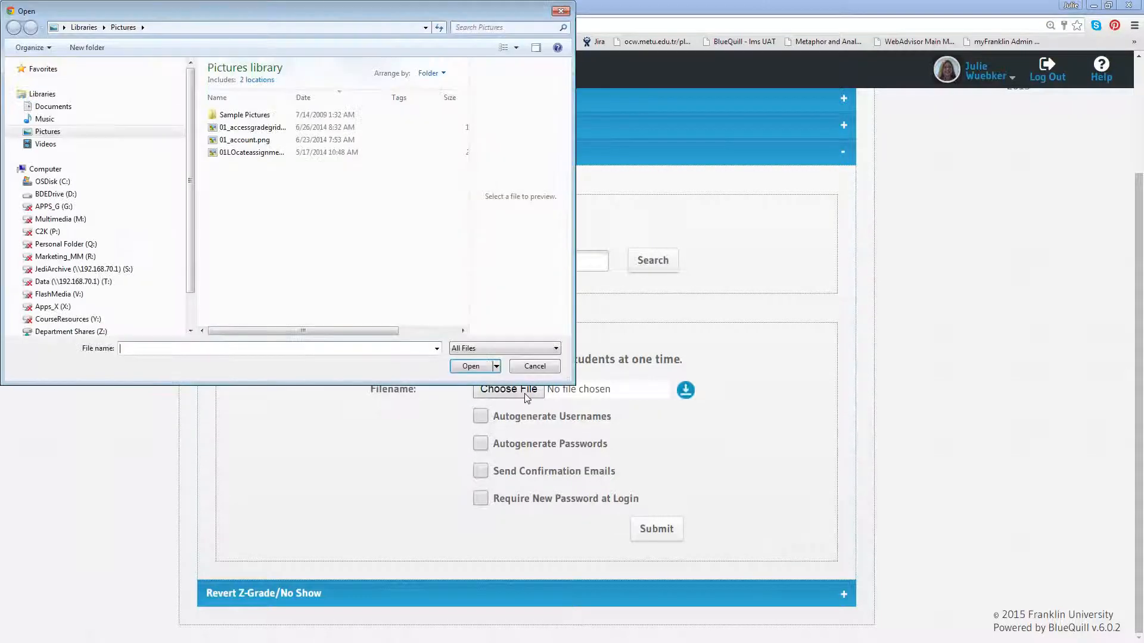
{"action": "left_click", "coordinate": [425, 29]}
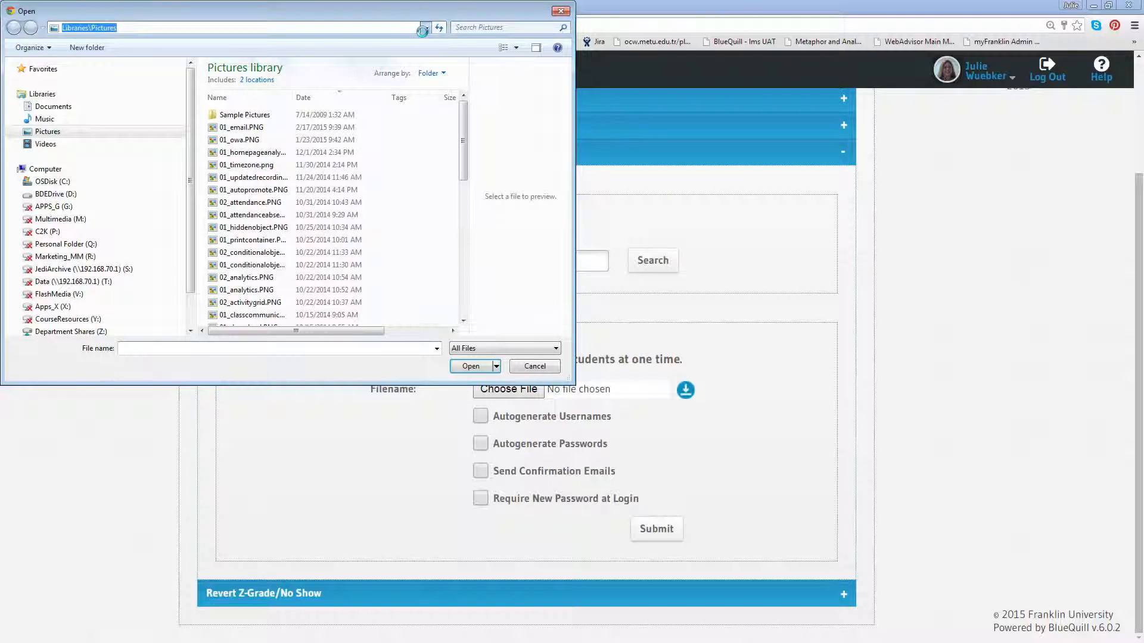
{"action": "left_click", "coordinate": [426, 28]}
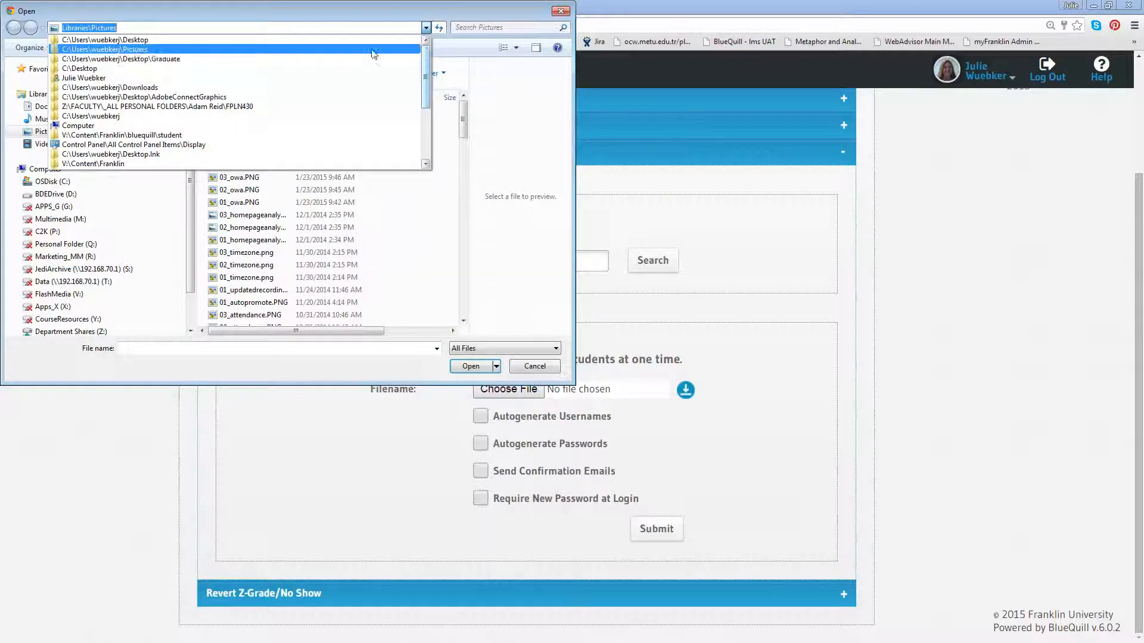
{"action": "left_click", "coordinate": [337, 44]}
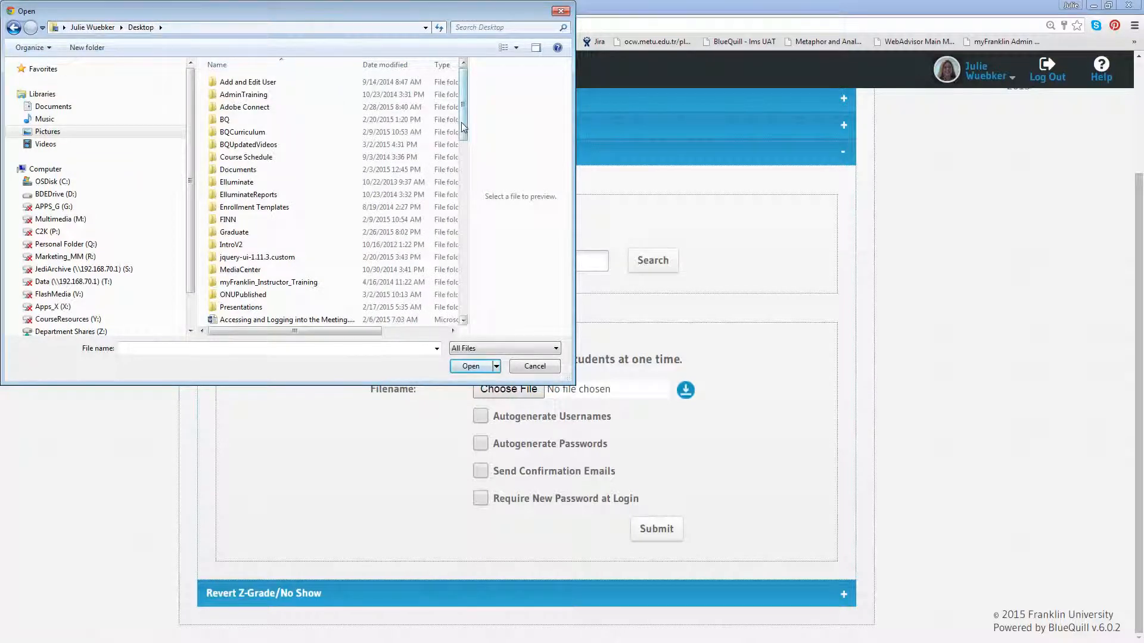
{"action": "left_click_drag", "start_coordinate": [463, 127], "coordinate": [463, 210]}
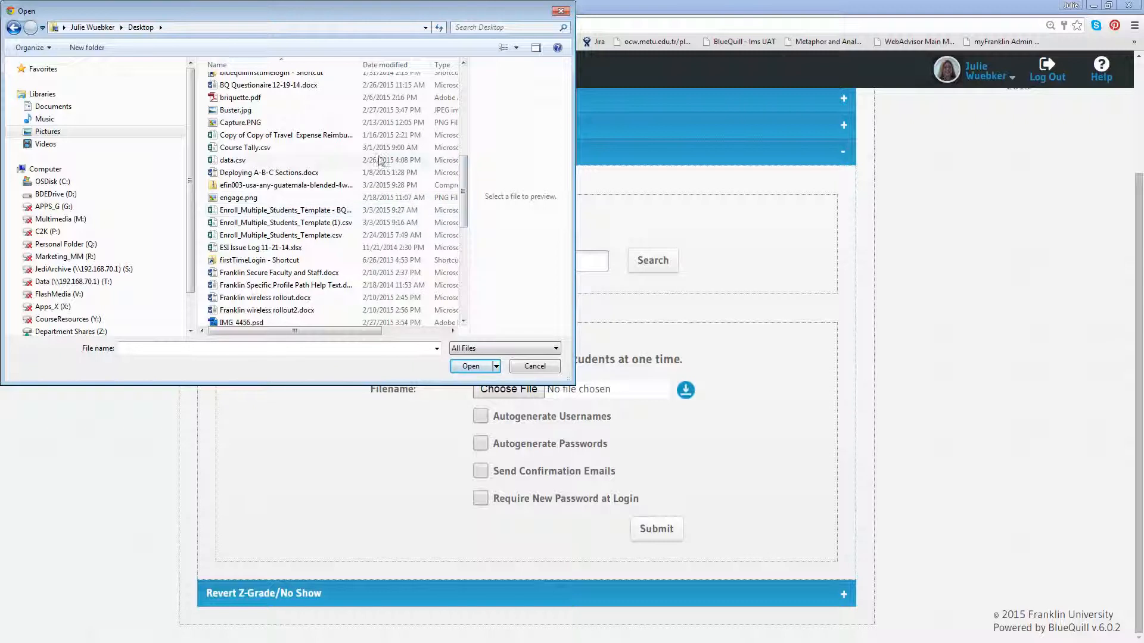
{"action": "left_click_drag", "start_coordinate": [365, 63], "coordinate": [411, 64]}
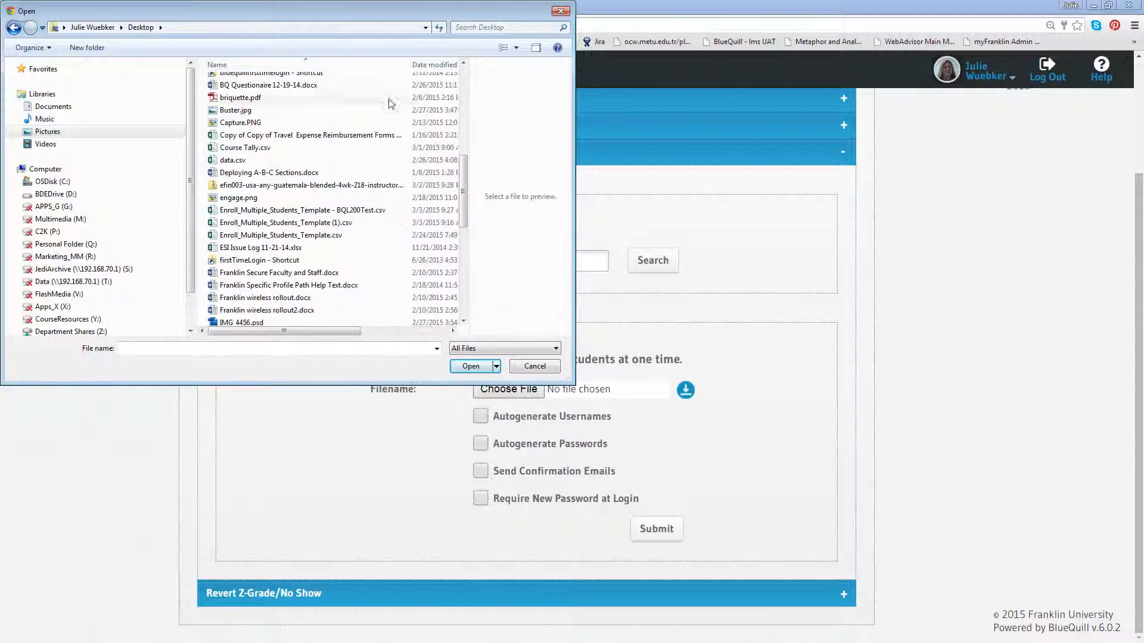
{"action": "left_click", "coordinate": [324, 211]}
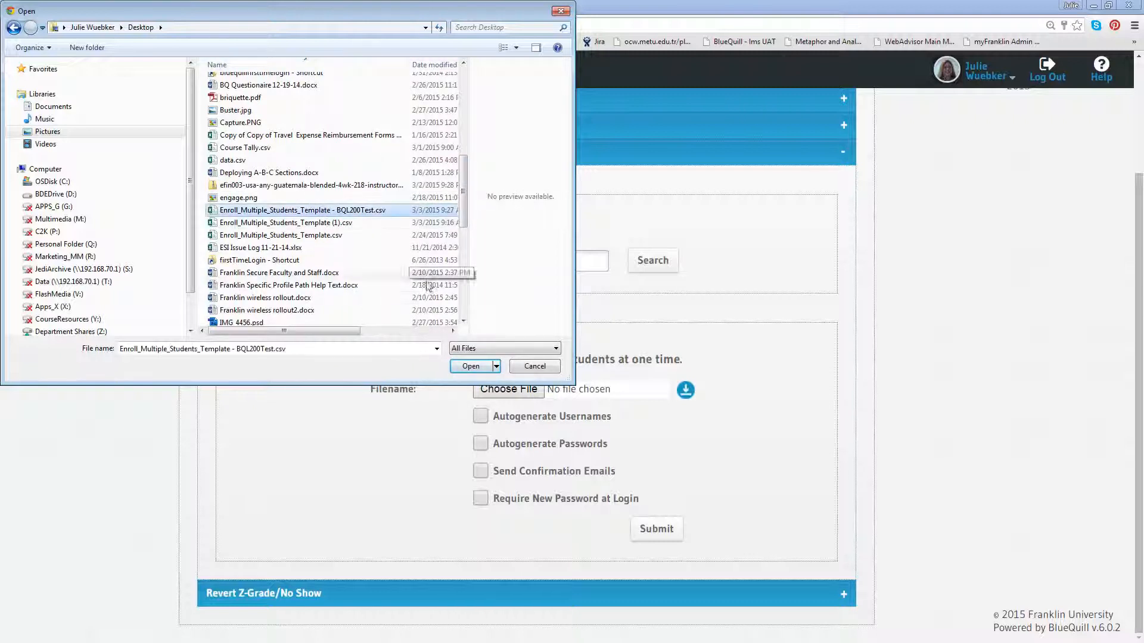
{"action": "left_click", "coordinate": [470, 366]}
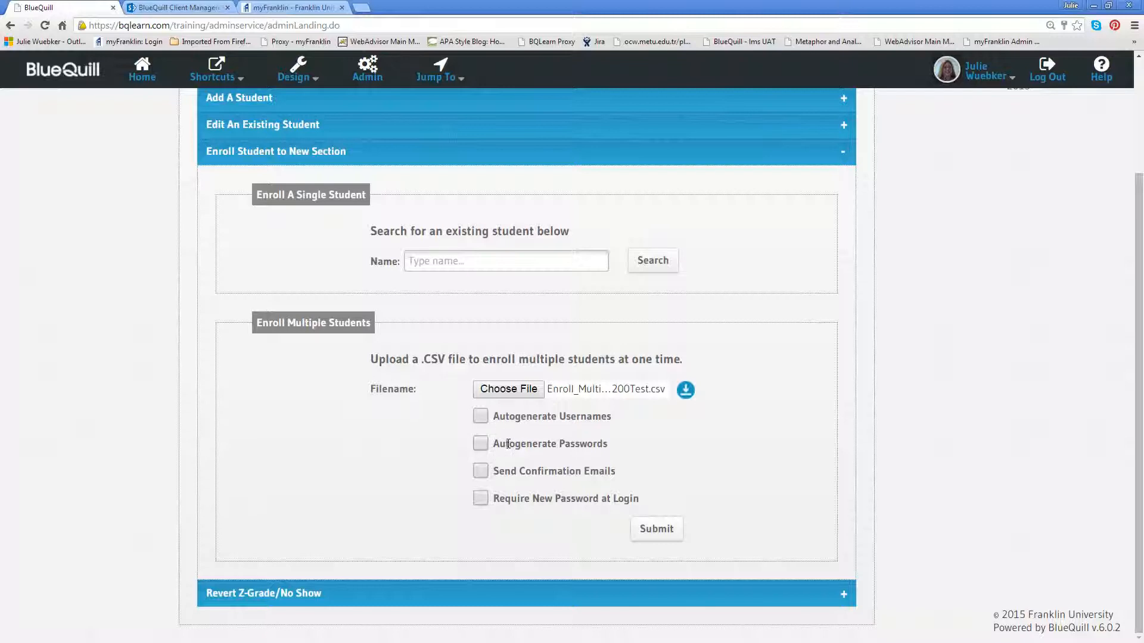
Enable Autogenerate Passwords and Send Confirmation Emails, leave usernames unchecked, and submit the file
{"action": "left_click", "coordinate": [483, 419]}
{"action": "left_click", "coordinate": [482, 419]}
{"action": "left_click", "coordinate": [479, 445]}
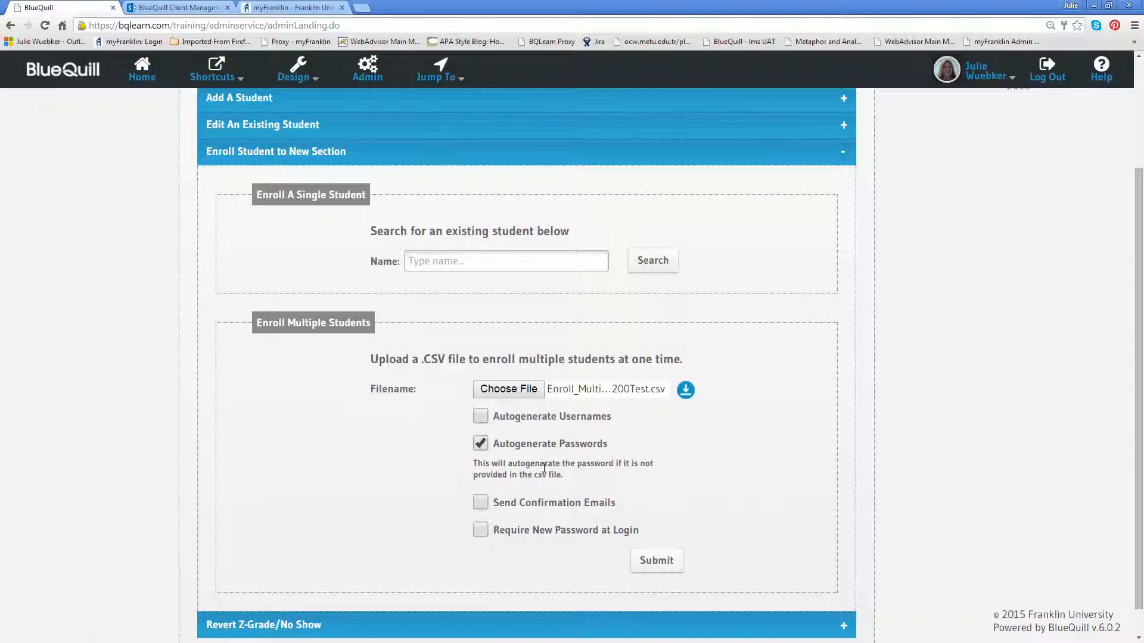
{"action": "left_click", "coordinate": [487, 505]}
{"action": "scroll", "coordinate": [500, 509], "scroll_direction": "down", "scroll_amount": 1}
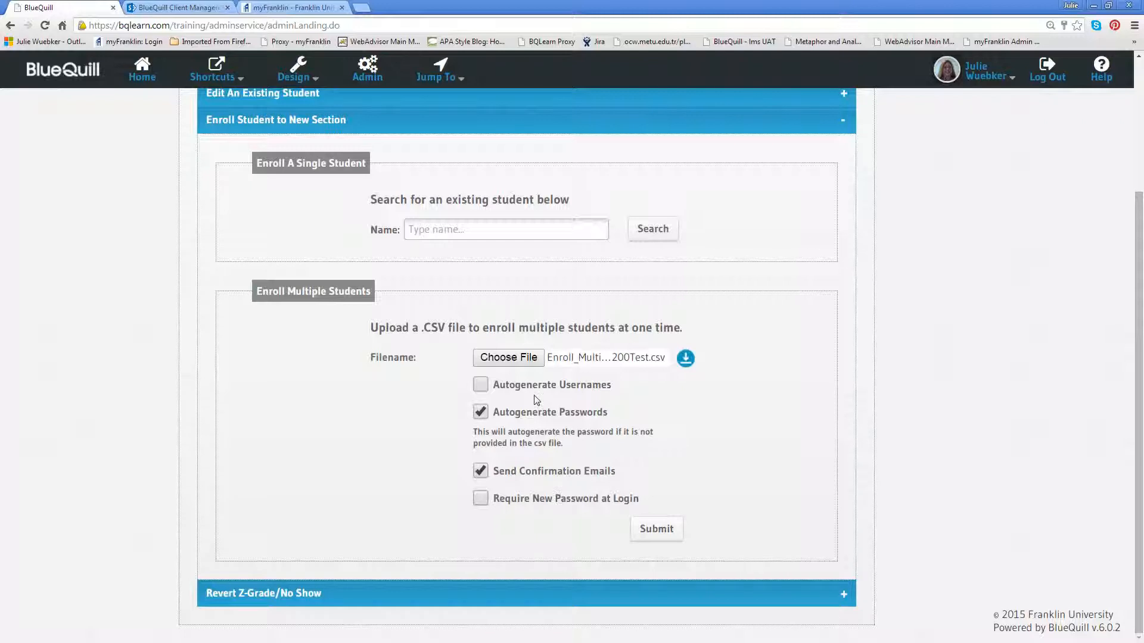
{"action": "left_click", "coordinate": [650, 544]}
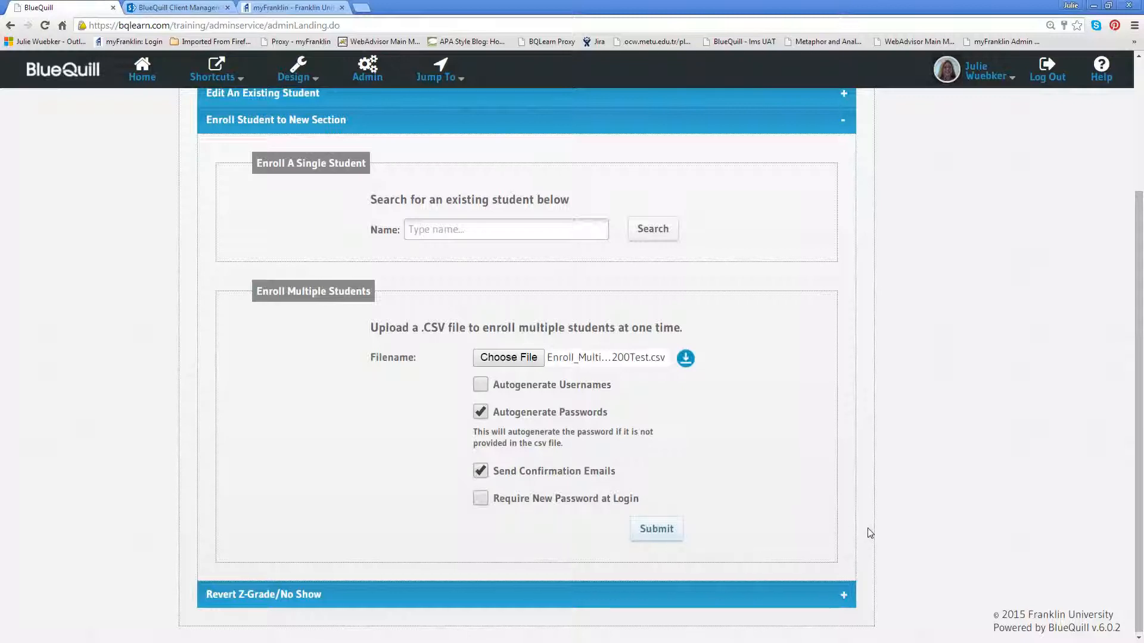
Scroll through the Batch Upload Results: 2 records processed, only the header row rejected
{"action": "scroll", "coordinate": [955, 535], "scroll_direction": "down", "scroll_amount": 1}
{"action": "scroll", "coordinate": [955, 535], "scroll_direction": "down", "scroll_amount": 1}
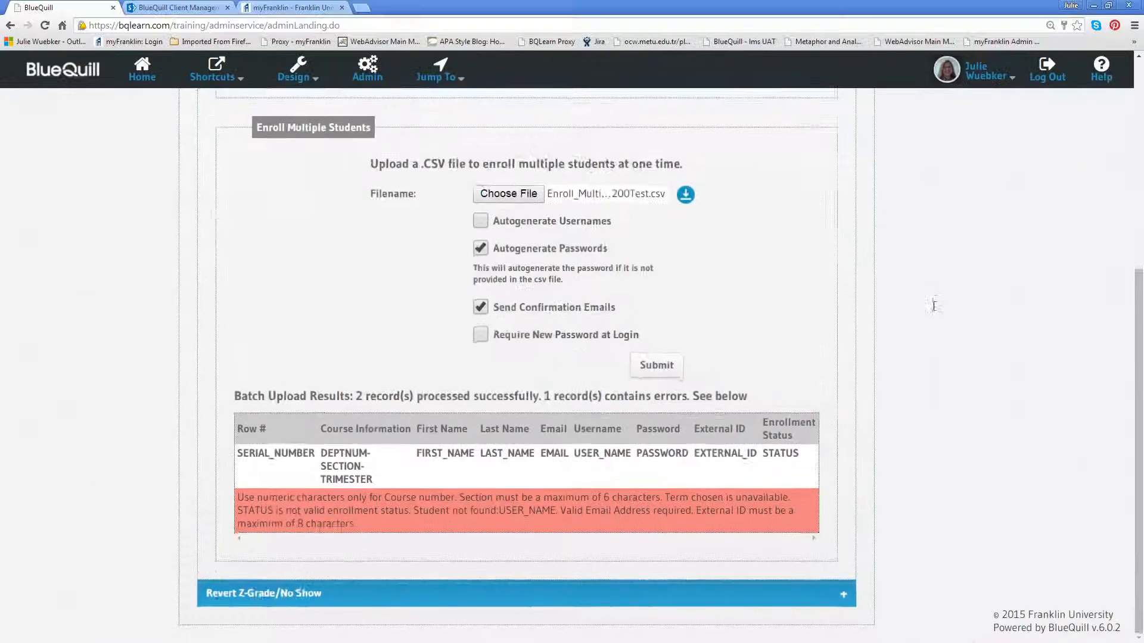
{"action": "scroll", "coordinate": [296, 212], "scroll_direction": "up", "scroll_amount": 5}
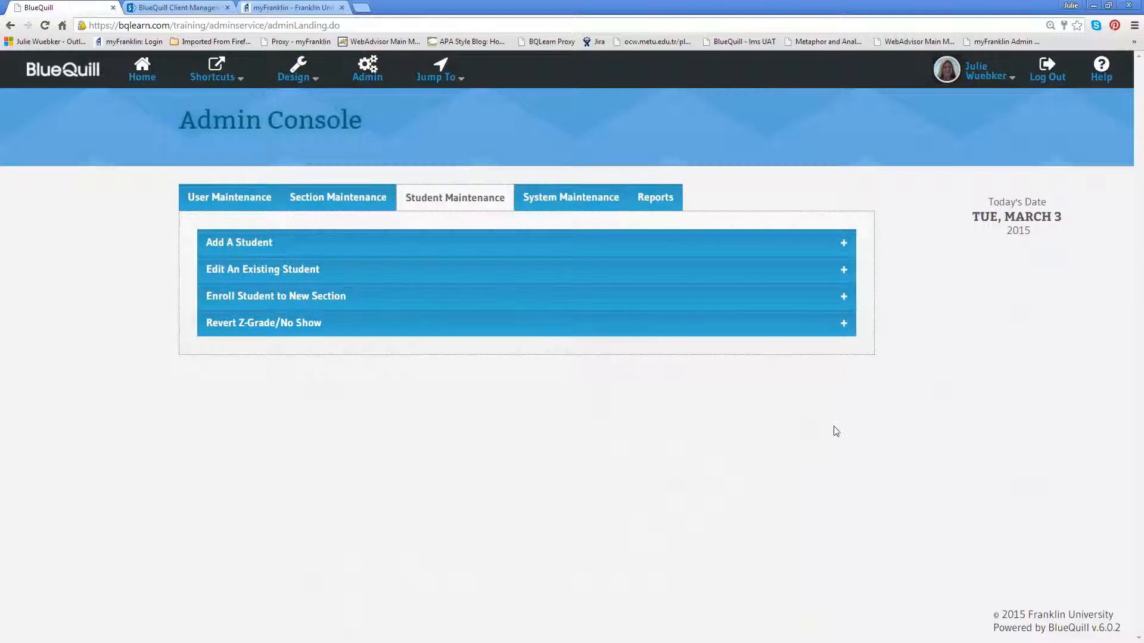
Switch the Jump To term to W15 and open the BQL200-D course
{"action": "left_click", "coordinate": [443, 81]}
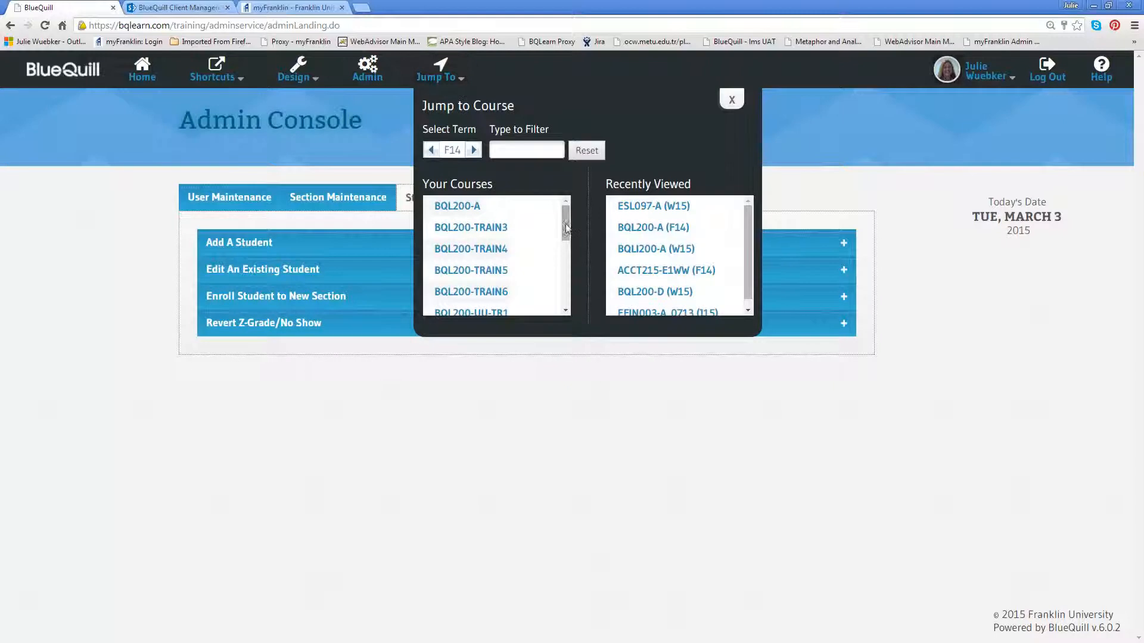
{"action": "left_click", "coordinate": [431, 151]}
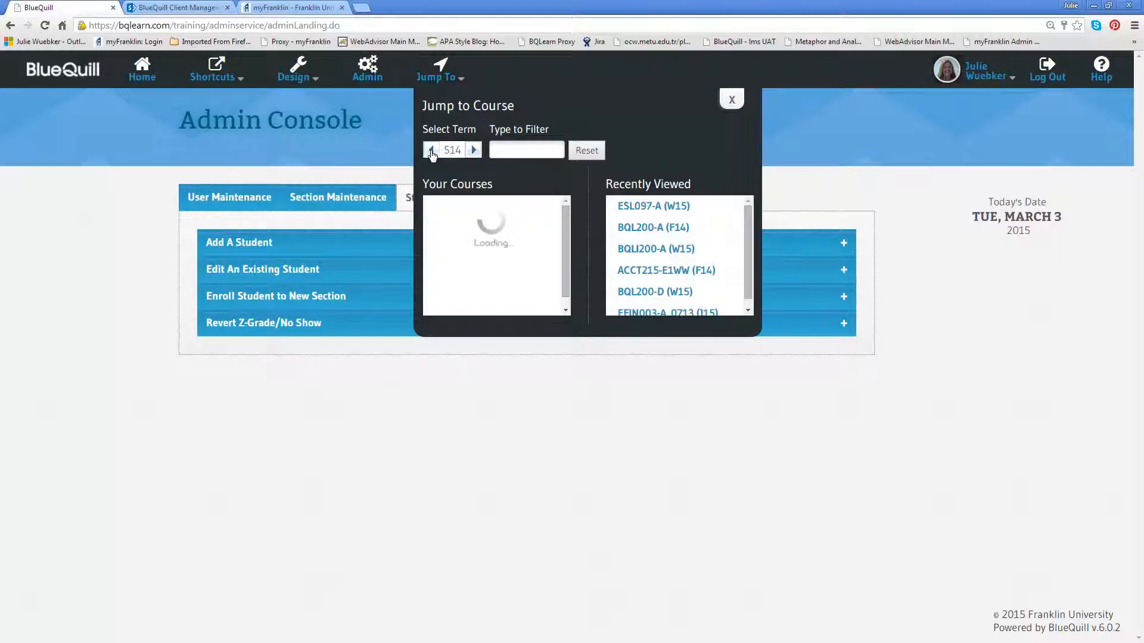
{"action": "left_click", "coordinate": [432, 151]}
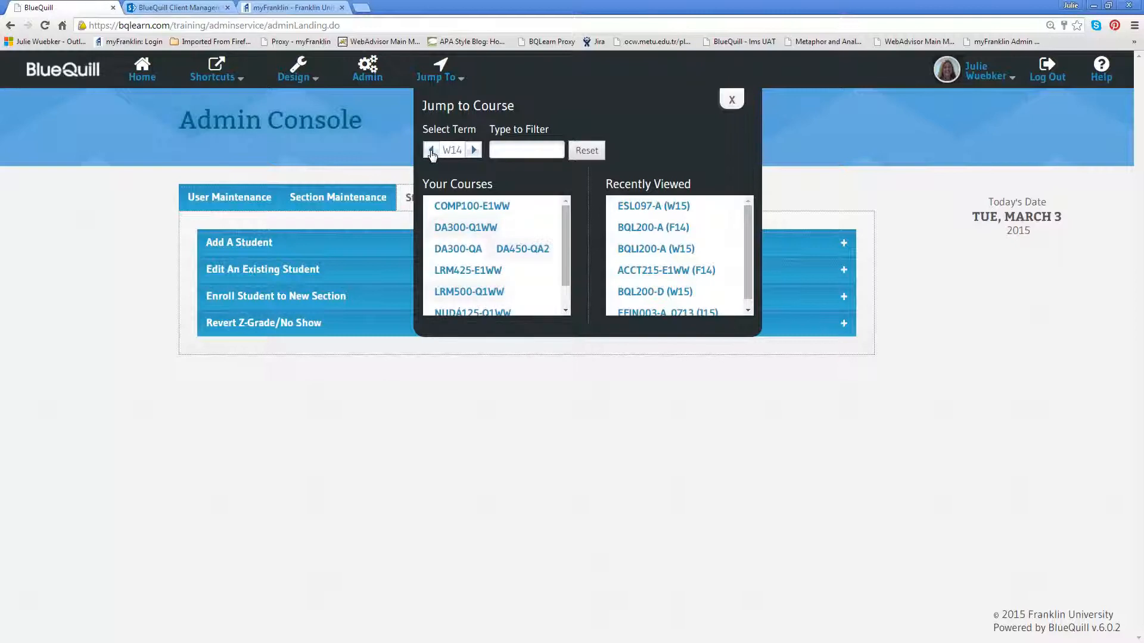
{"action": "left_click", "coordinate": [432, 151]}
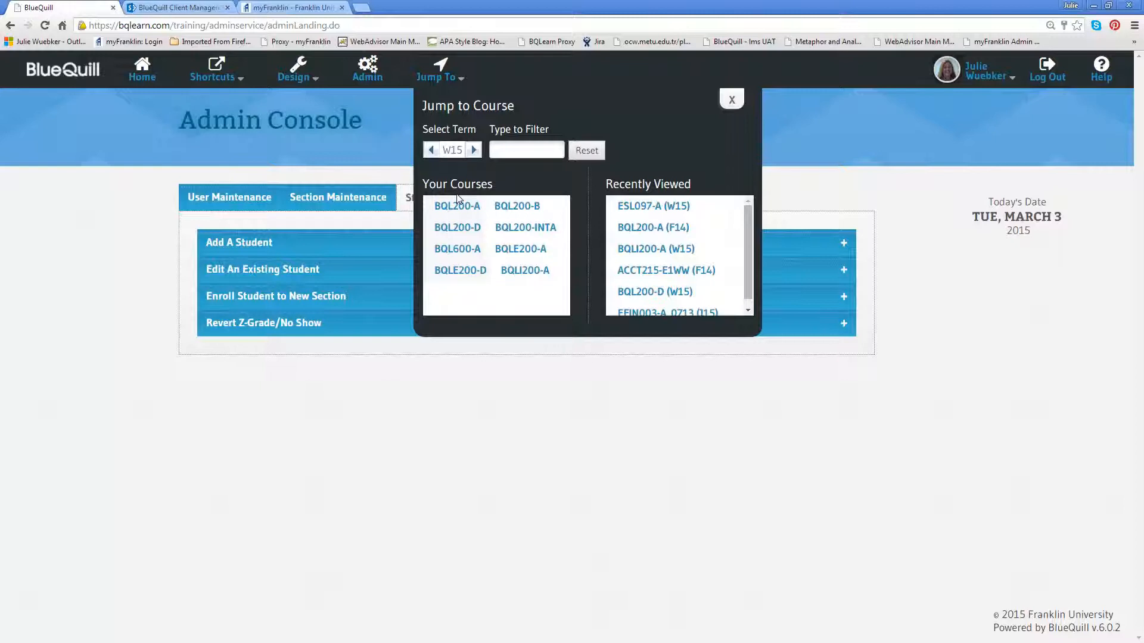
{"action": "left_click", "coordinate": [468, 230]}
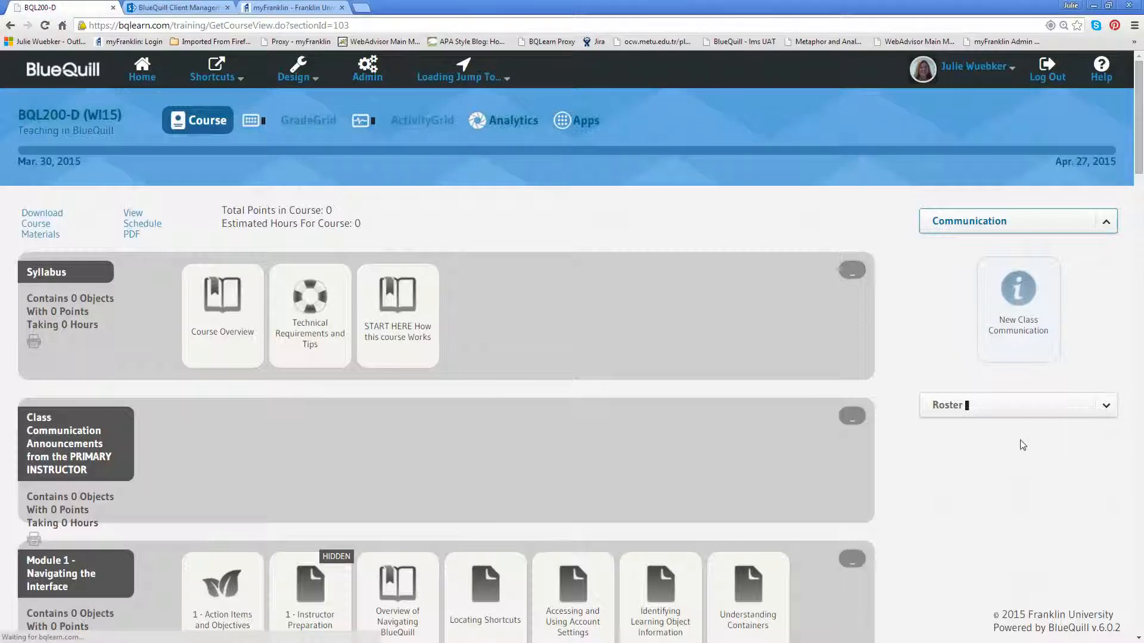
Check the Roster (2) lists both uploaded students at 0% progress, then return to Admin
{"action": "left_click", "coordinate": [1106, 408]}
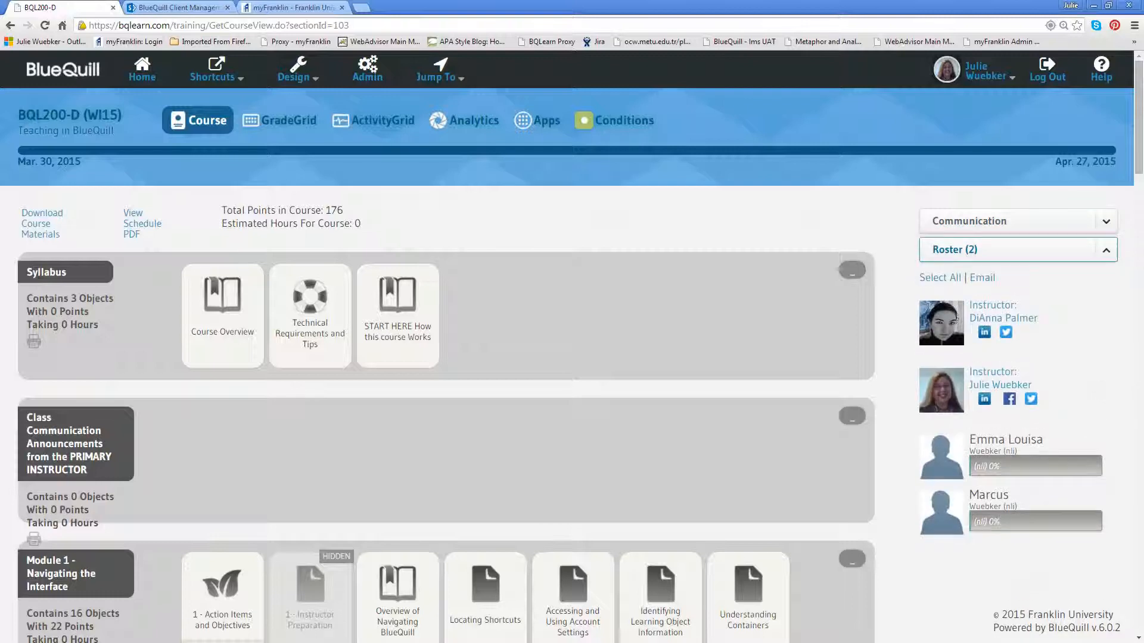
{"action": "left_click_drag", "start_coordinate": [1136, 109], "coordinate": [1137, 149]}
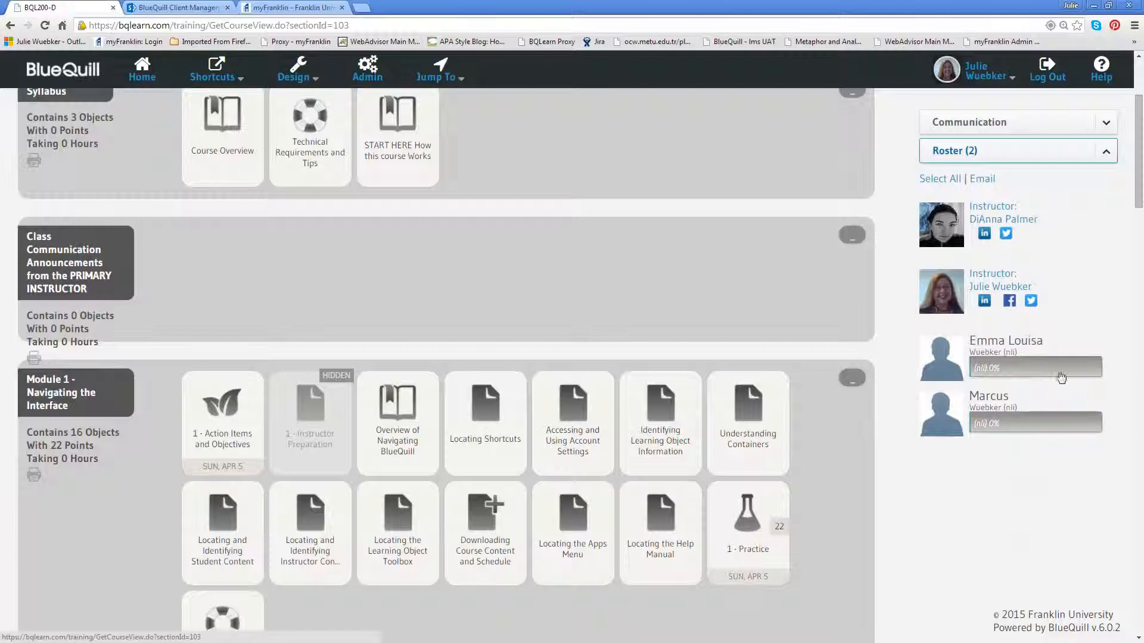
{"action": "scroll", "coordinate": [1007, 425], "scroll_direction": "up", "scroll_amount": 1}
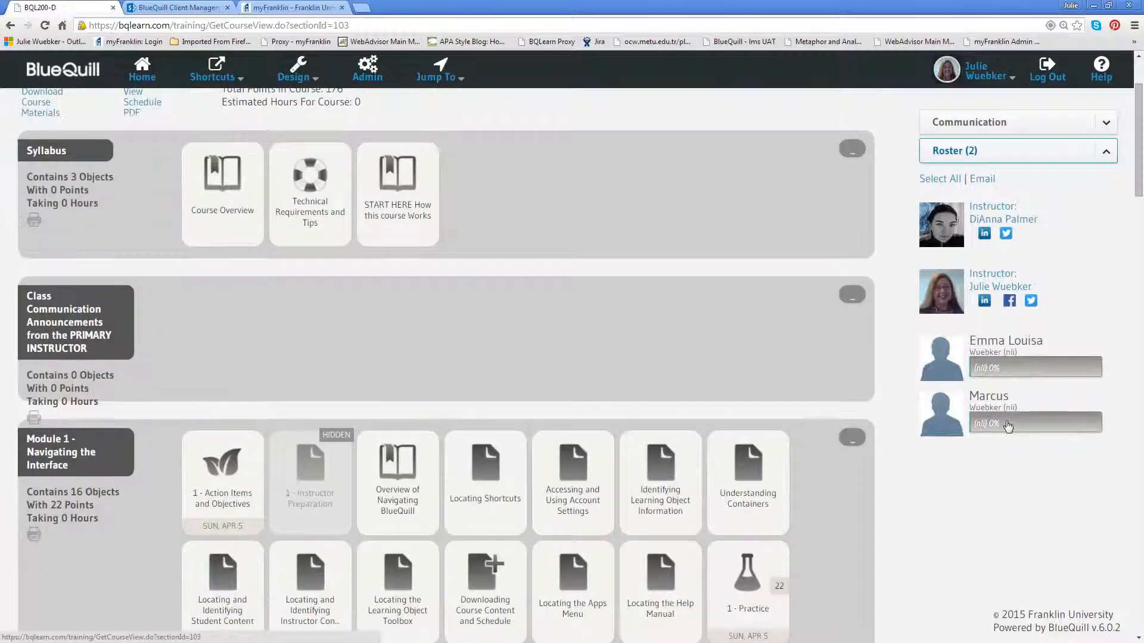
{"action": "scroll", "coordinate": [1007, 425], "scroll_direction": "up", "scroll_amount": 1}
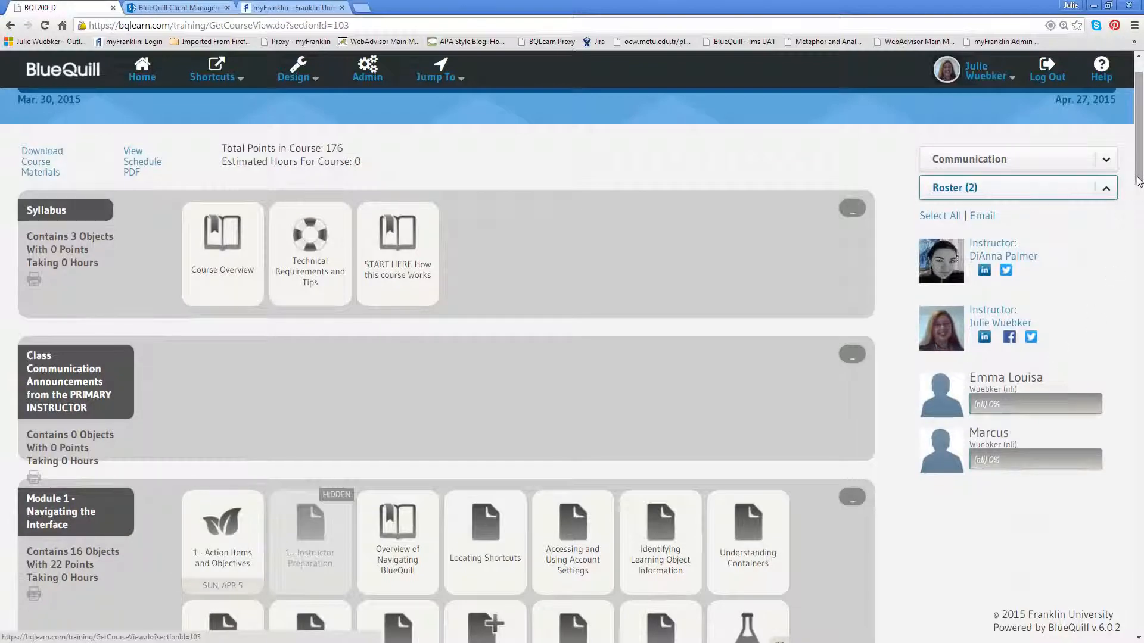
{"action": "scroll", "coordinate": [1138, 182], "scroll_direction": "up", "scroll_amount": 1}
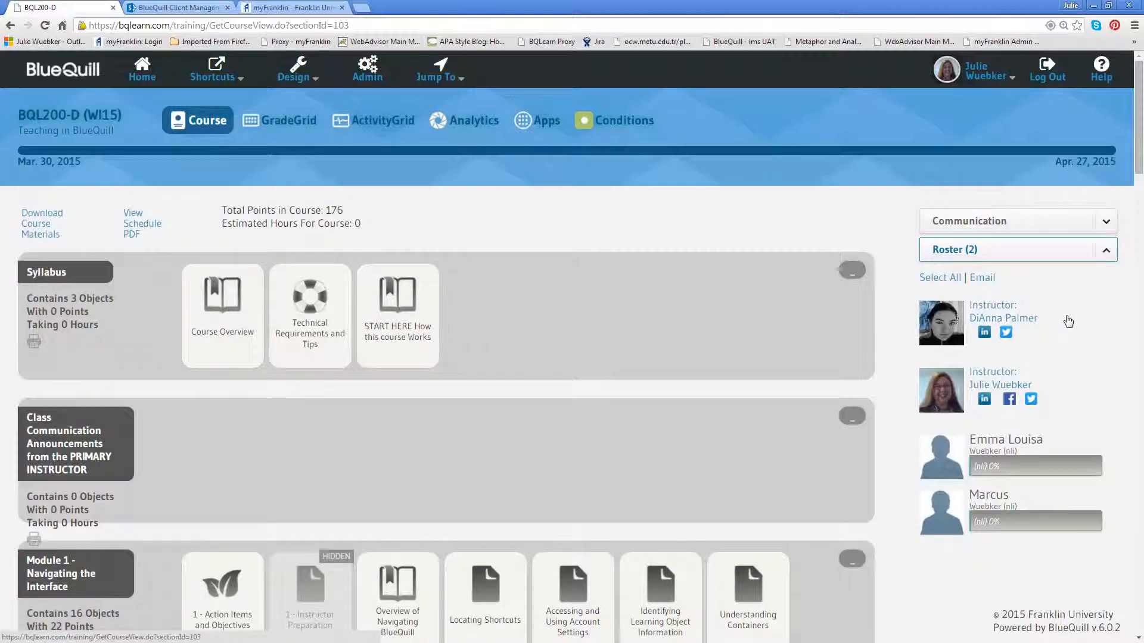
{"action": "left_click", "coordinate": [476, 115]}
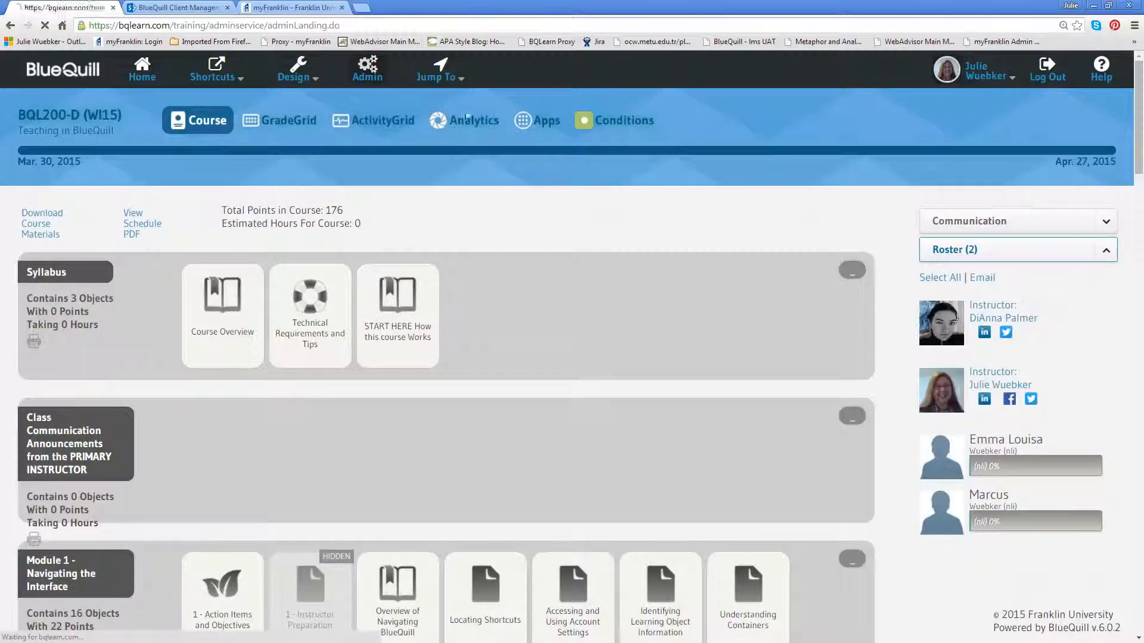